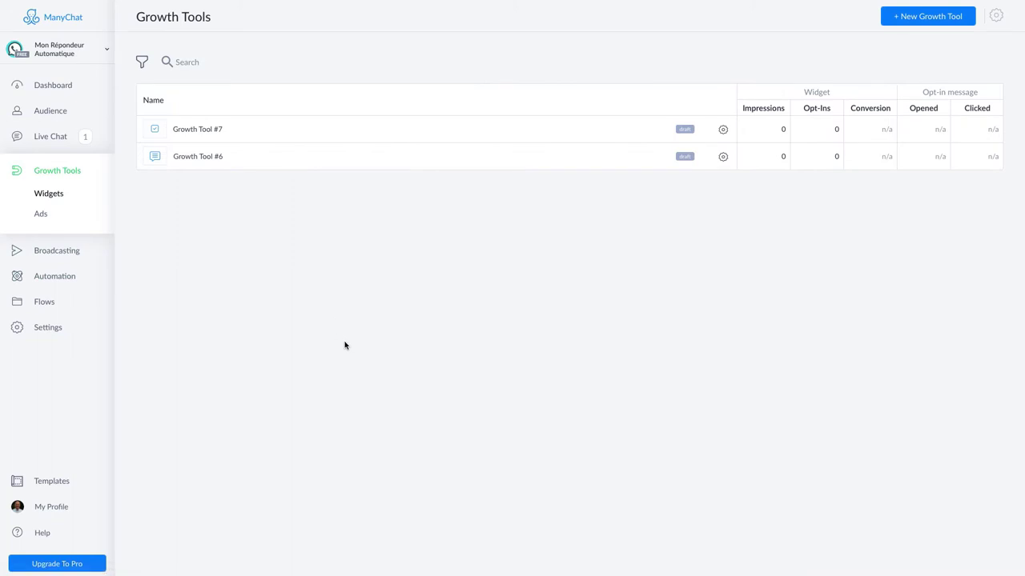
Start a new ad using the first listed Facebook ad account and create a new campaign for it.
click(40, 215)
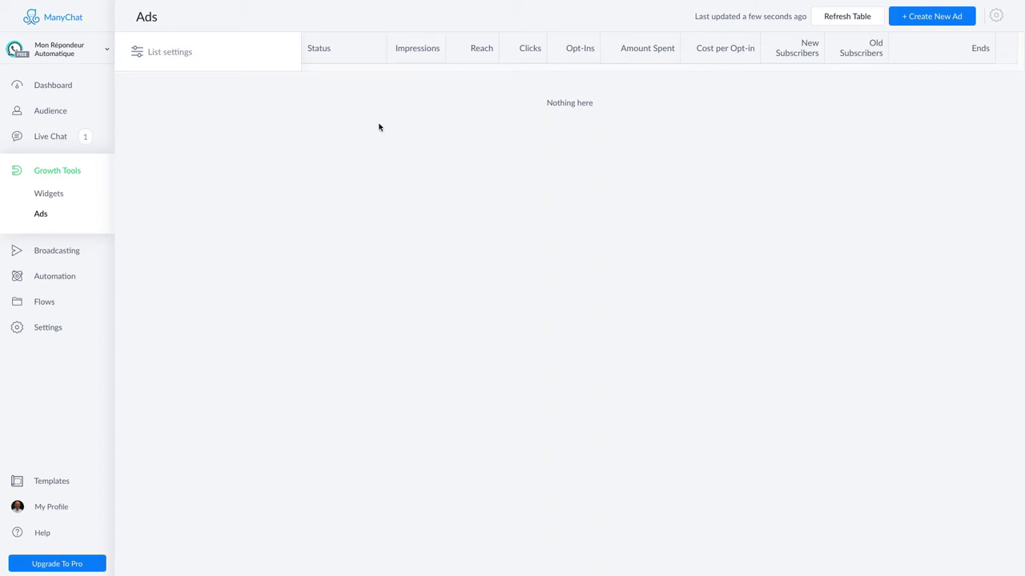
click(931, 18)
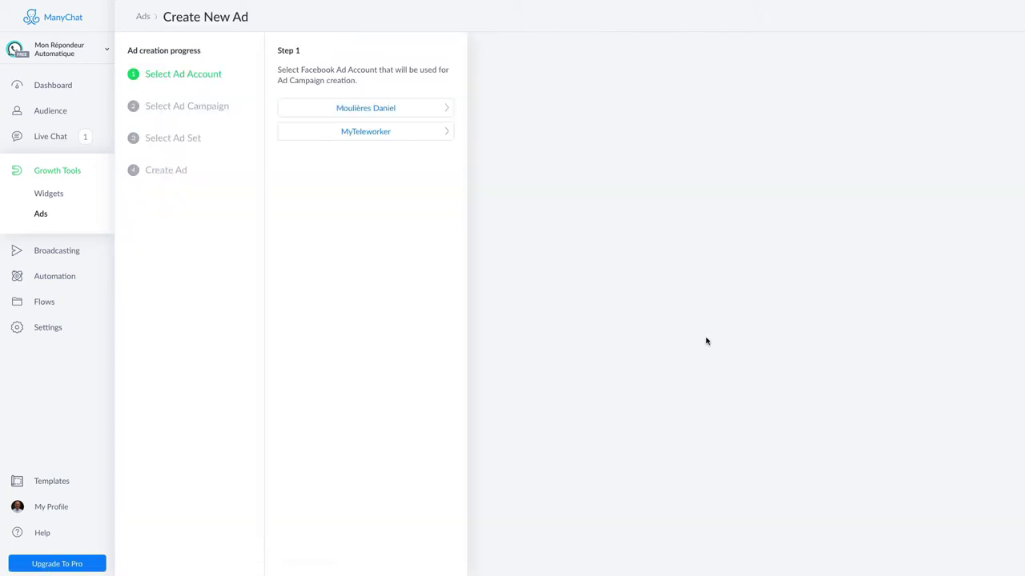
click(376, 110)
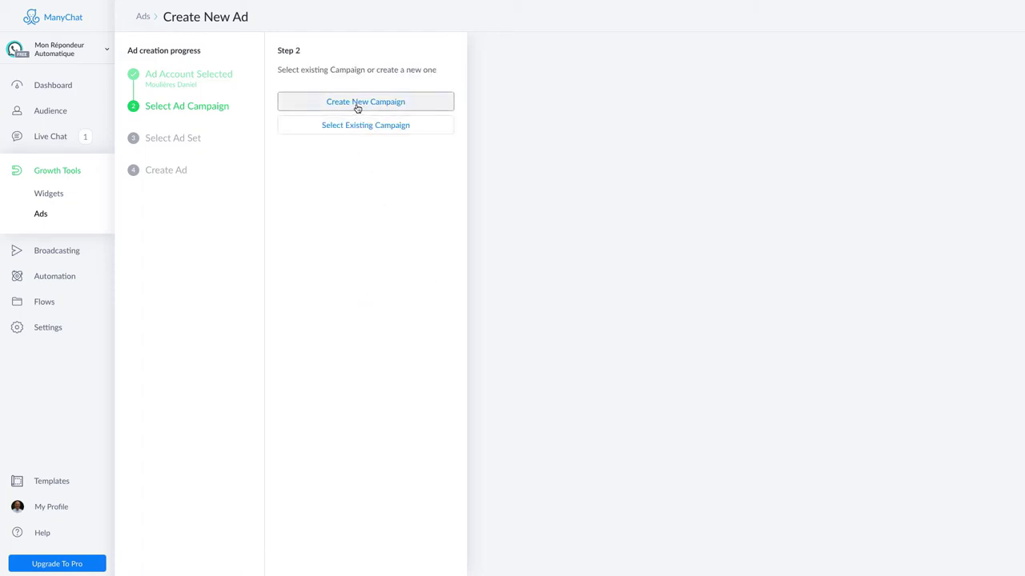
click(357, 103)
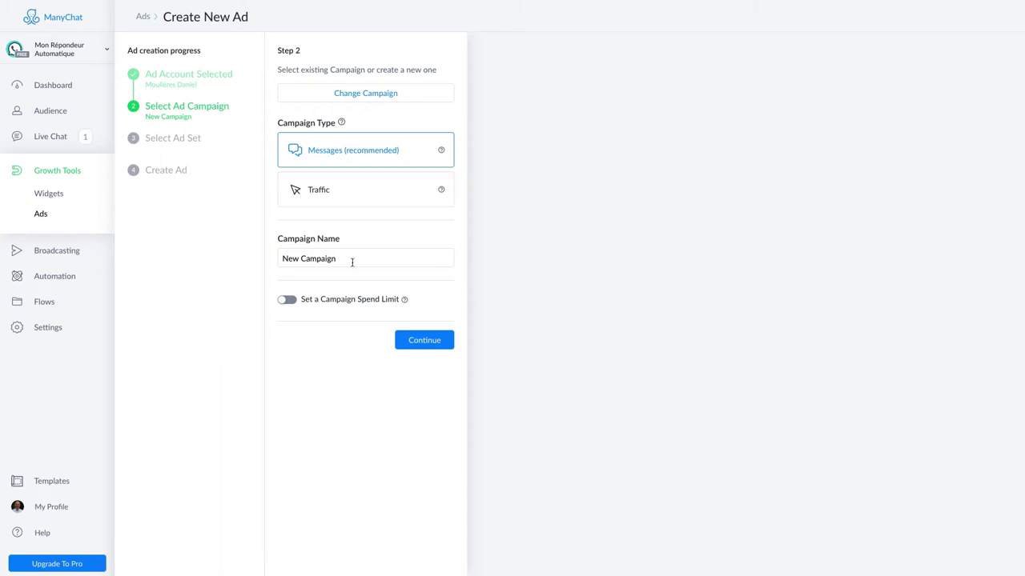
Name the campaign "Marie fitness 5 jours gratuit" and continue to ad set selection without a campaign spend limit.
drag(350, 261, 278, 260)
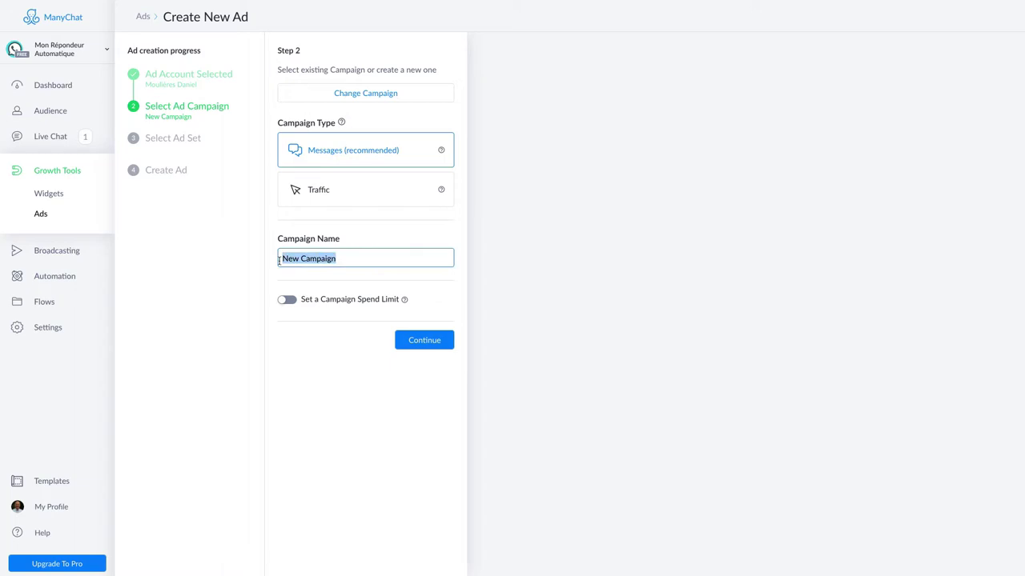
text(Marie)
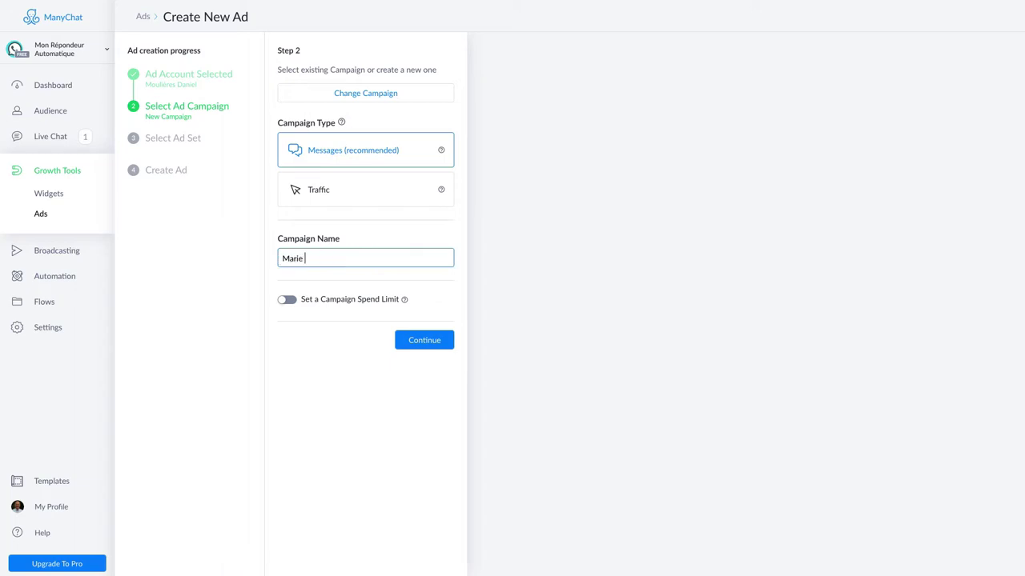
text( fitness 5 jours gratuit)
click(281, 297)
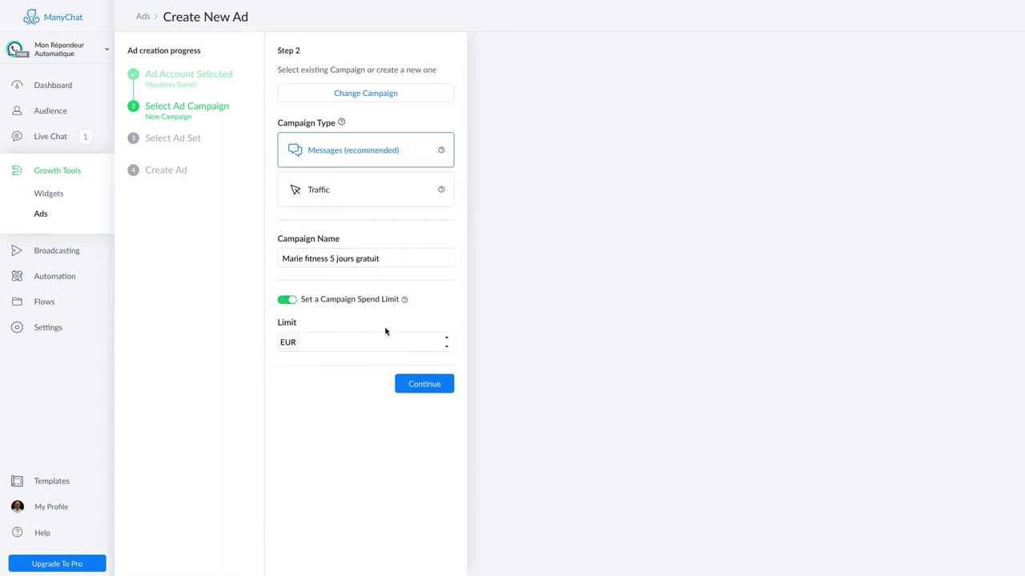
click(285, 301)
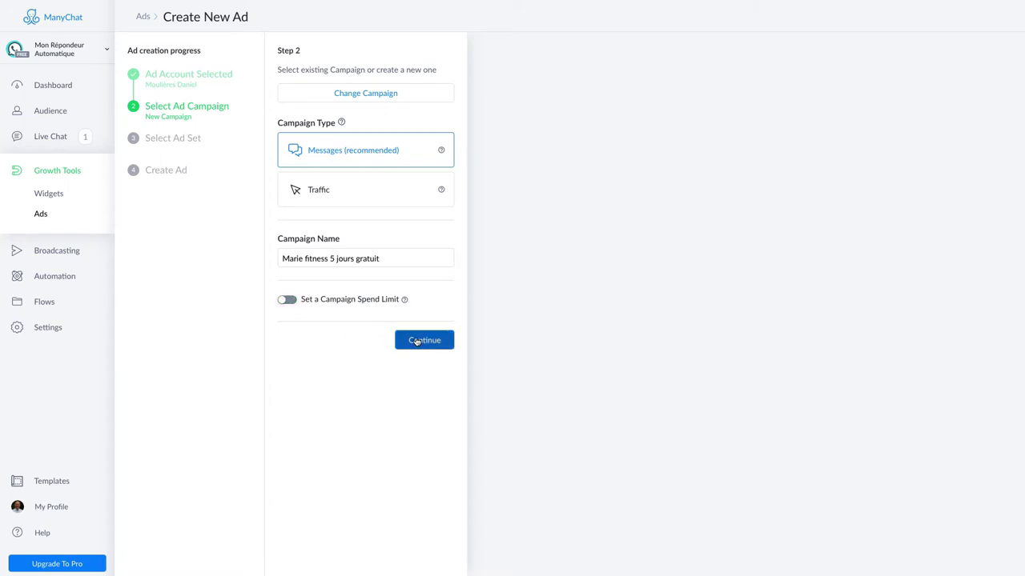
click(418, 341)
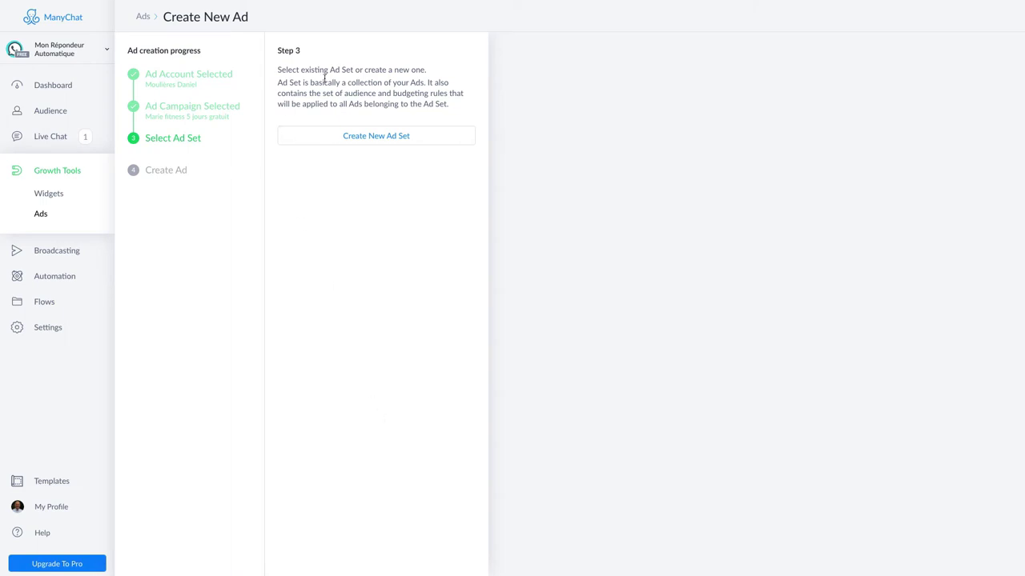
Create a new ad set with the Click to Messenger destination and name it "5 jours gratuits".
click(357, 137)
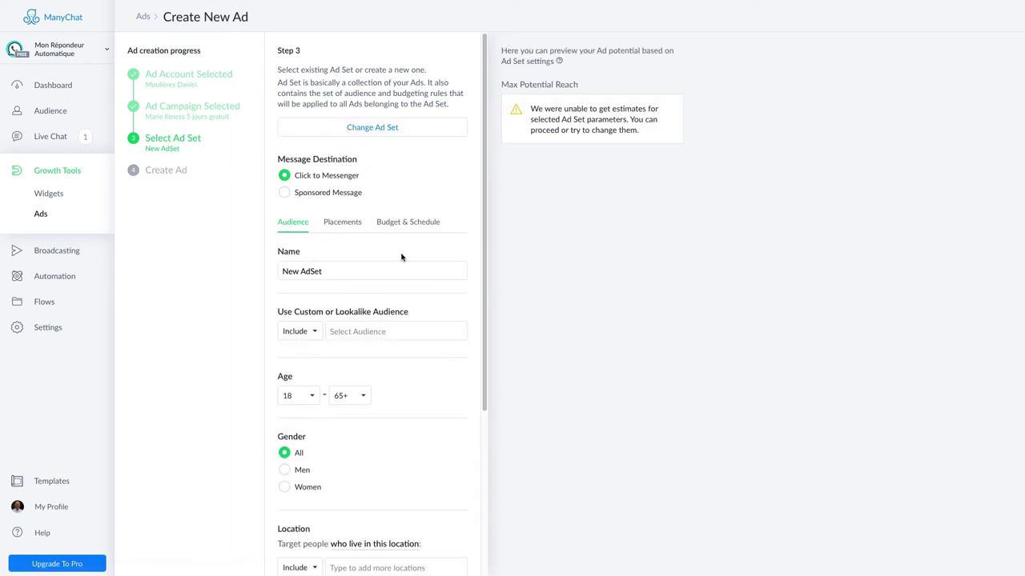
click(322, 174)
click(339, 272)
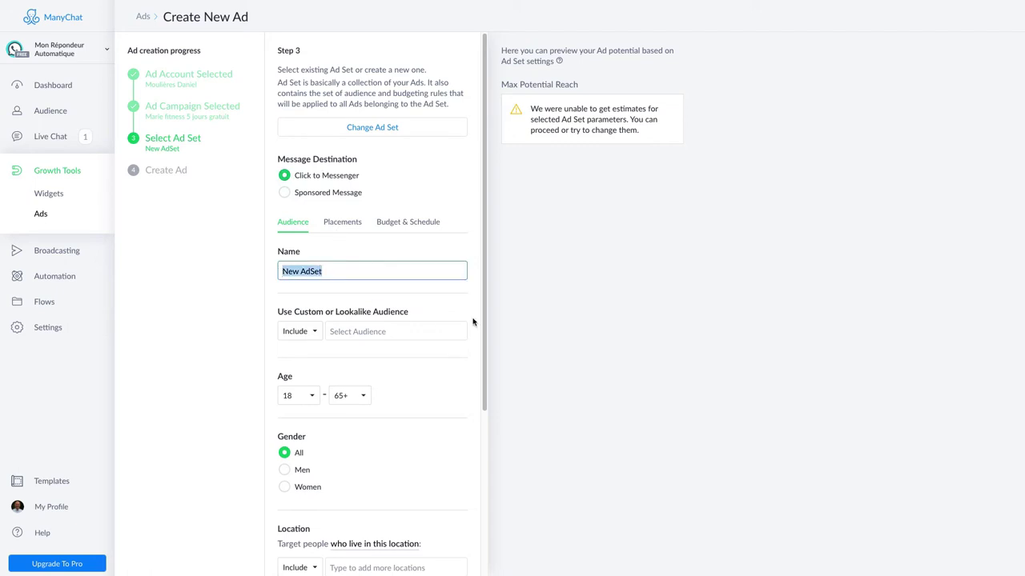
text(5 jours gratuits)
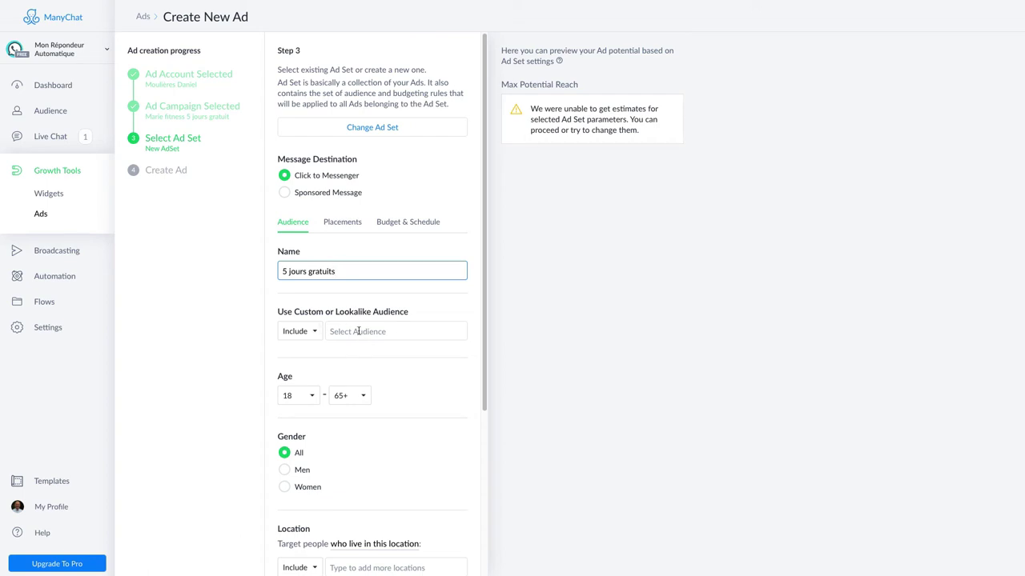
click(312, 331)
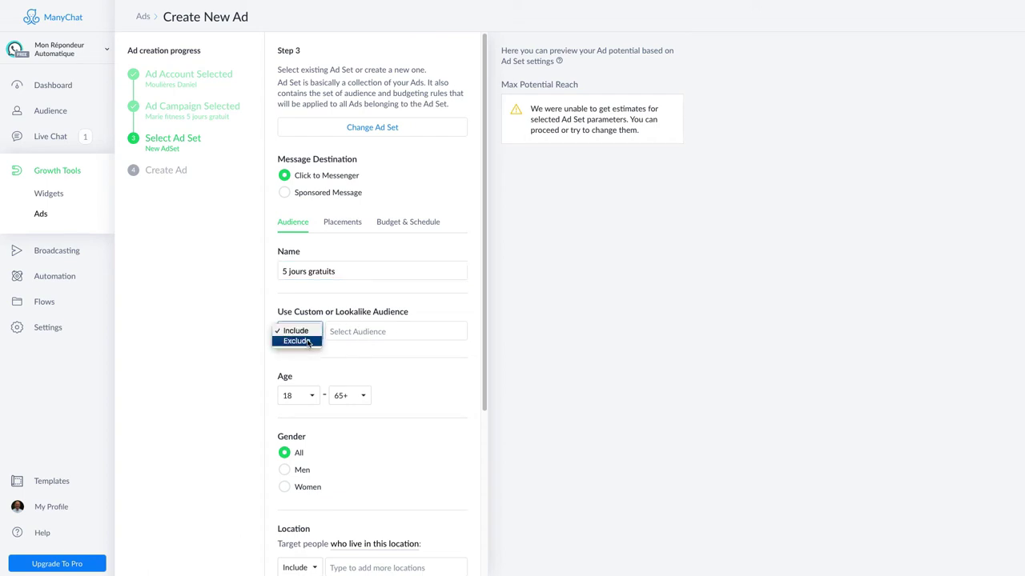
click(298, 331)
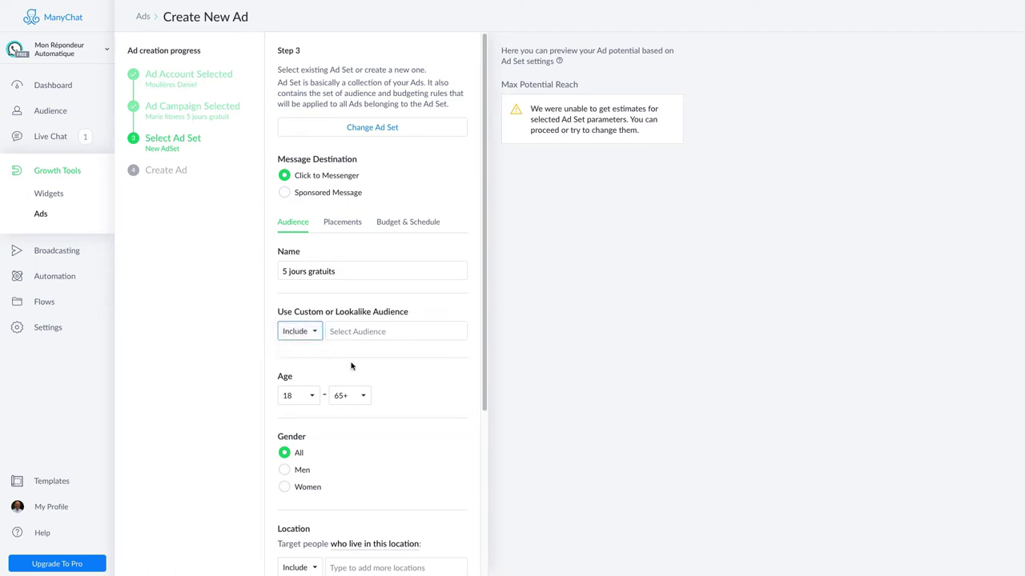
Set the ad set's audience age range to 30–50.
scroll(380, 369, down, 1)
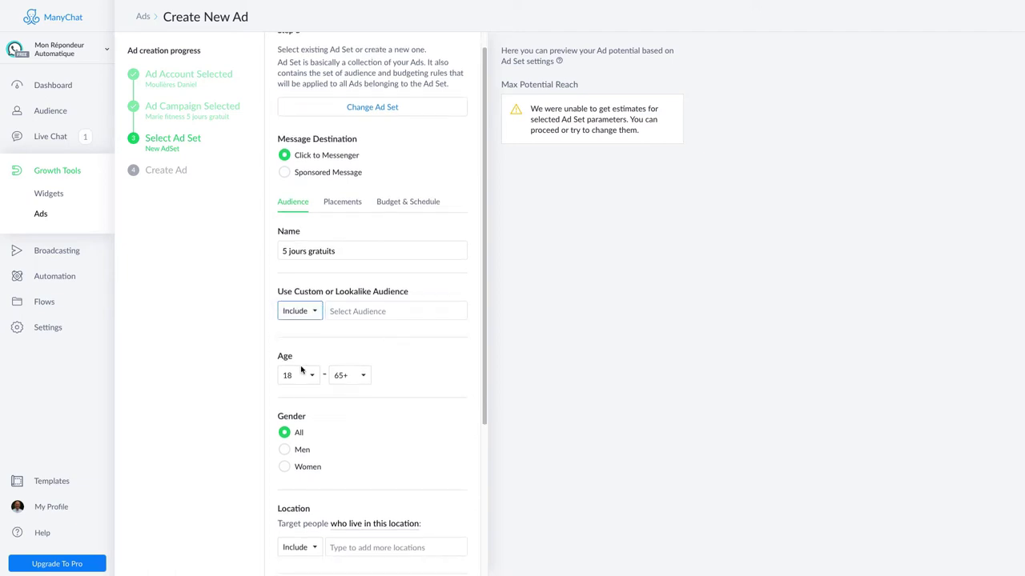
click(309, 377)
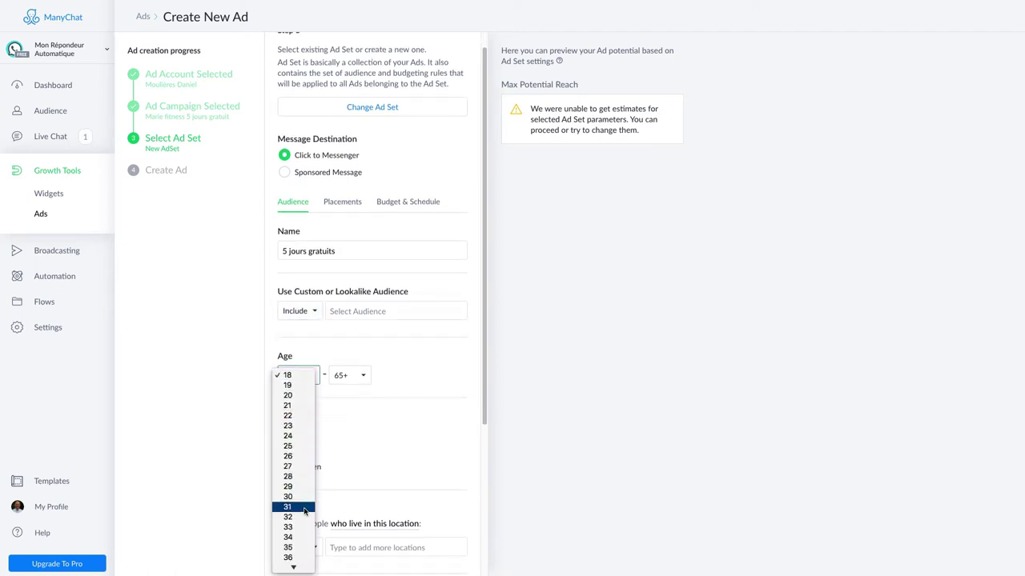
click(305, 496)
click(354, 376)
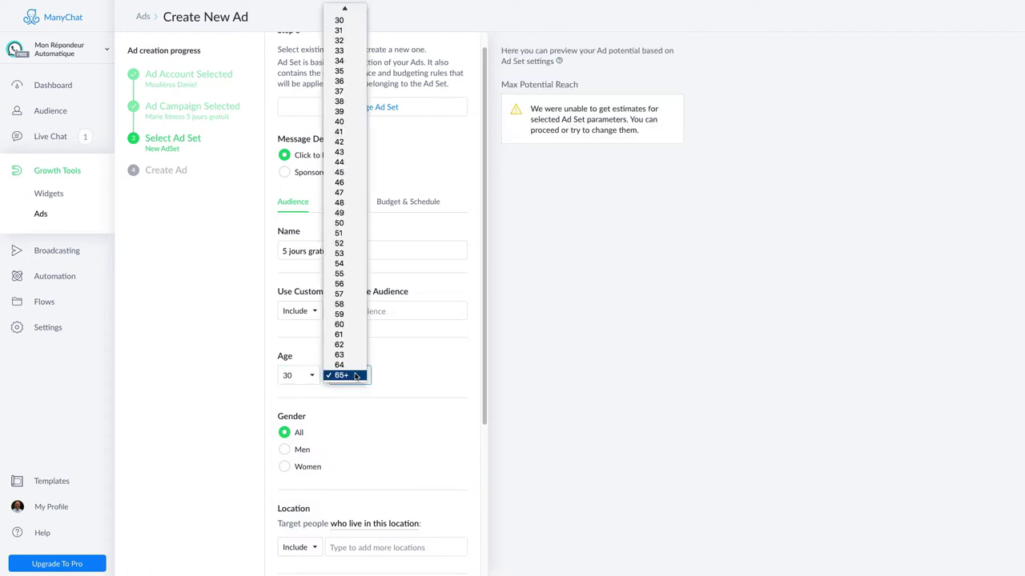
click(343, 223)
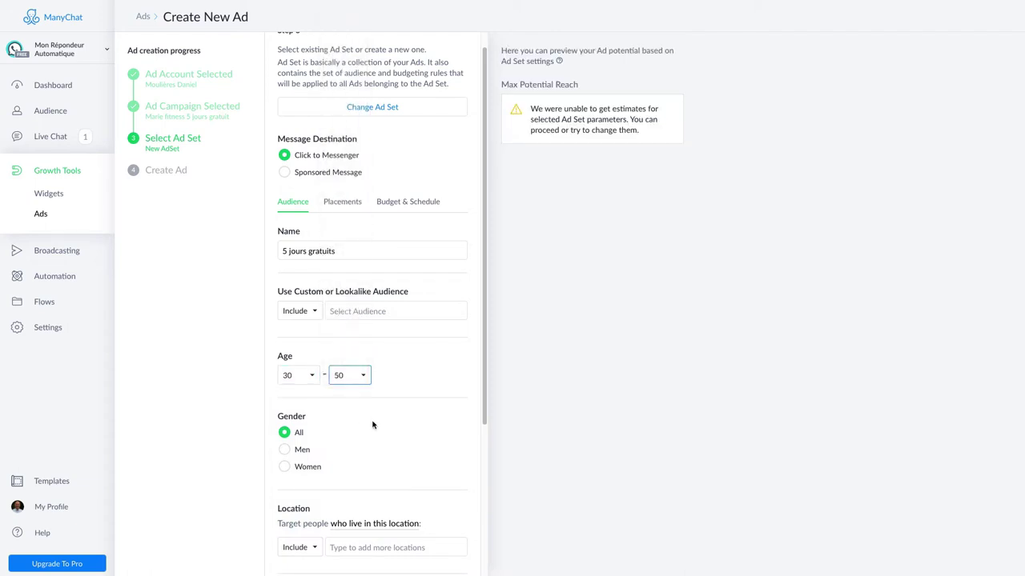
Include Toulouse, Midi-Pyrénées, FR as the ad set's target location.
scroll(372, 425, down, 5)
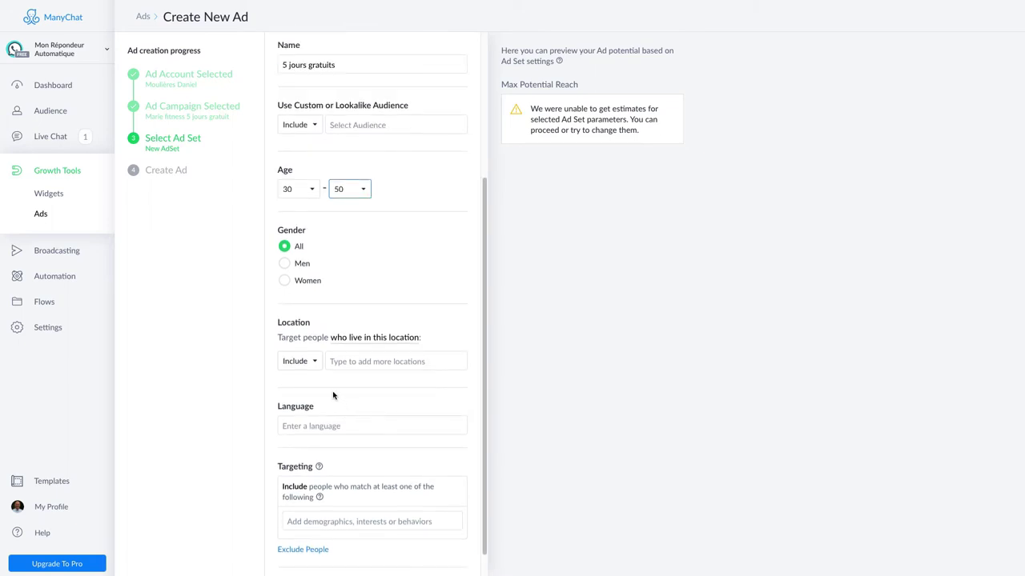
click(376, 361)
text(Toulouse)
click(366, 385)
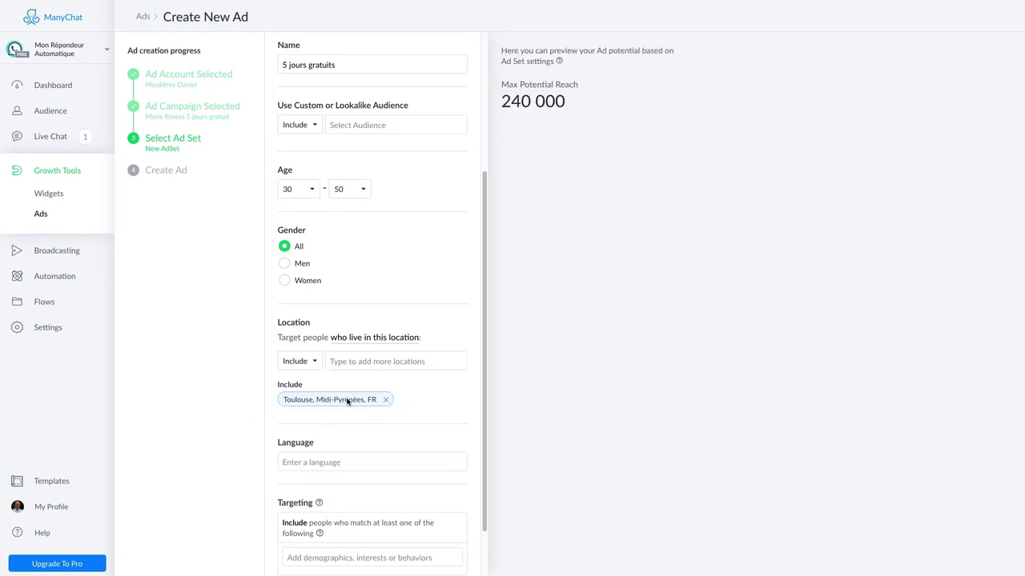
Add Français (France) as the audience language.
click(322, 462)
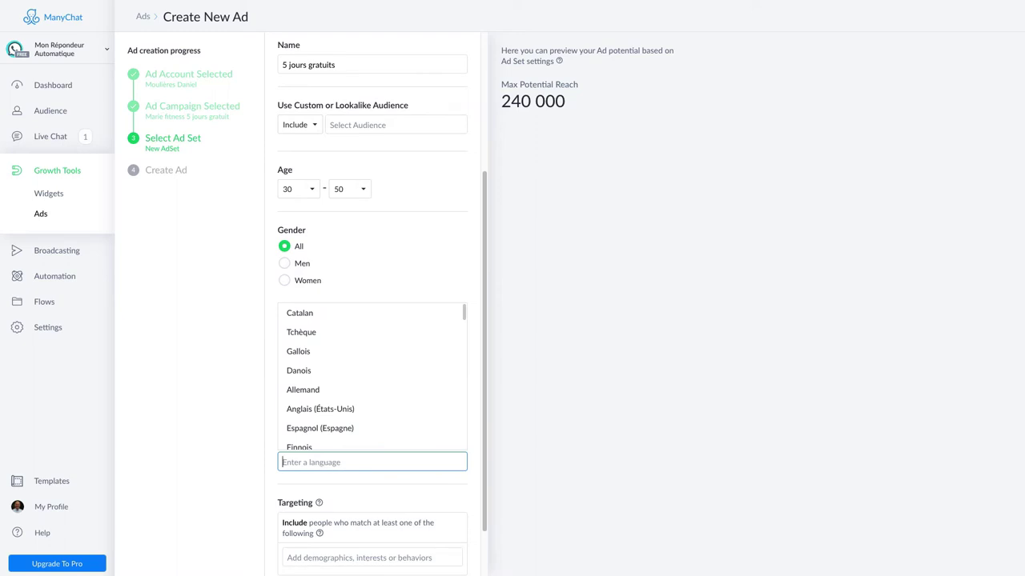
text(F)
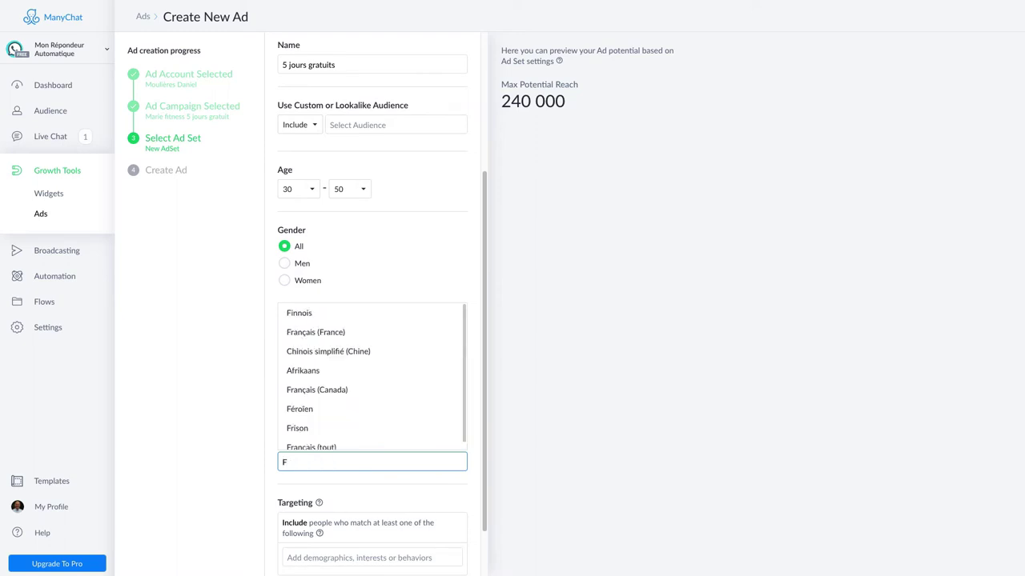
click(350, 333)
click(221, 488)
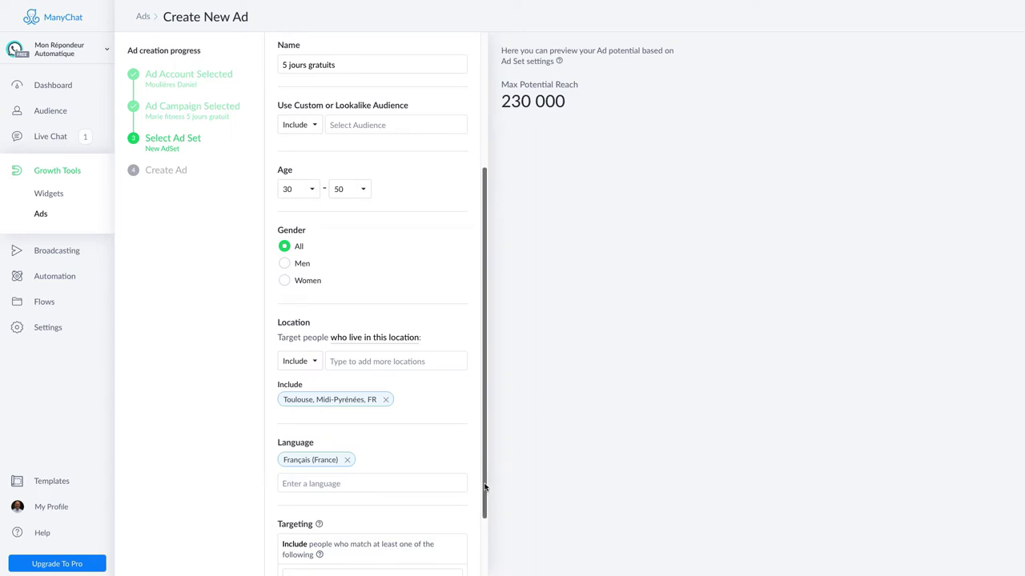
Search the targeting interests for "Fitness" and include Bodybuilding & Fitness.
drag(485, 486, 478, 554)
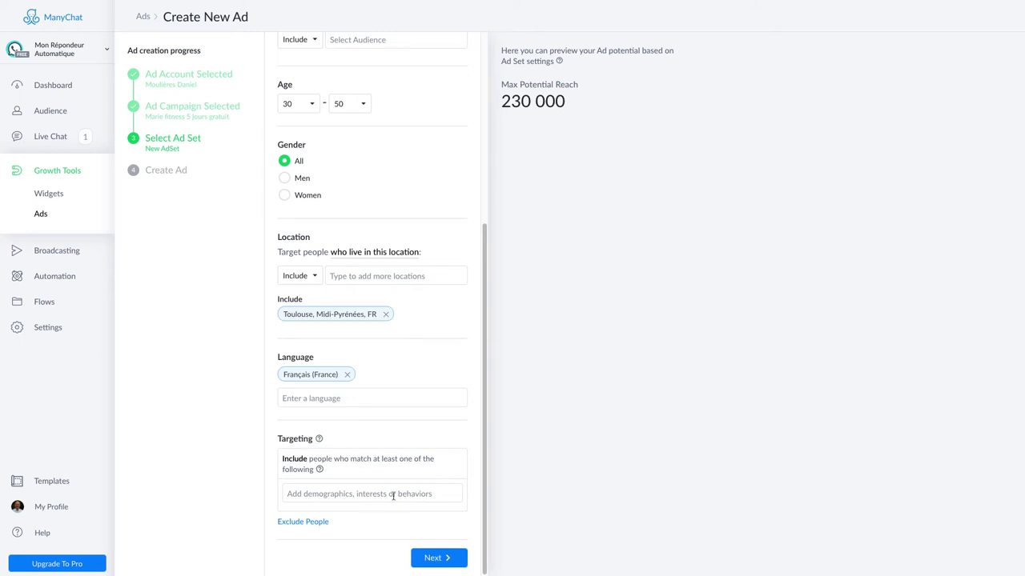
click(317, 493)
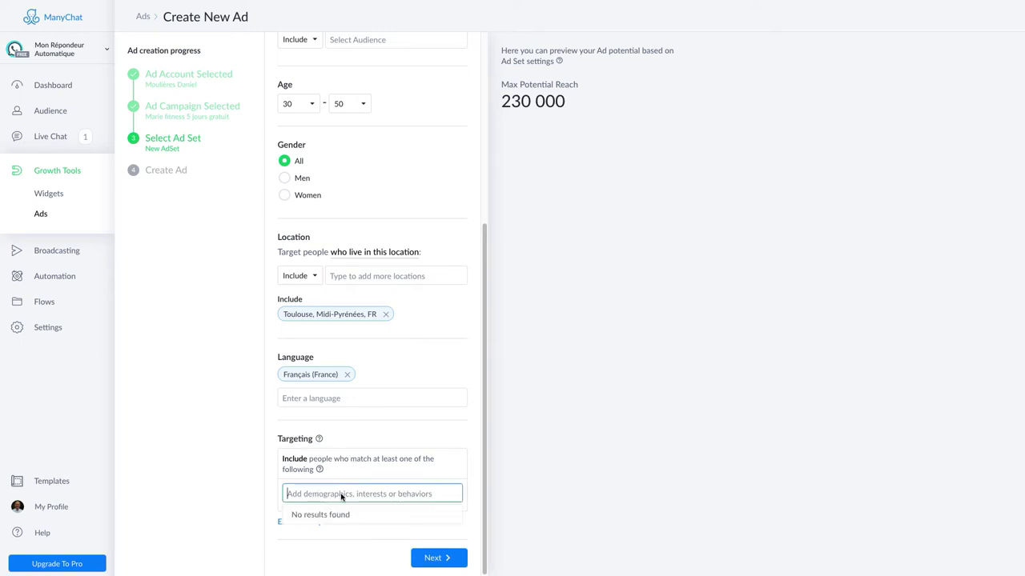
text(F)
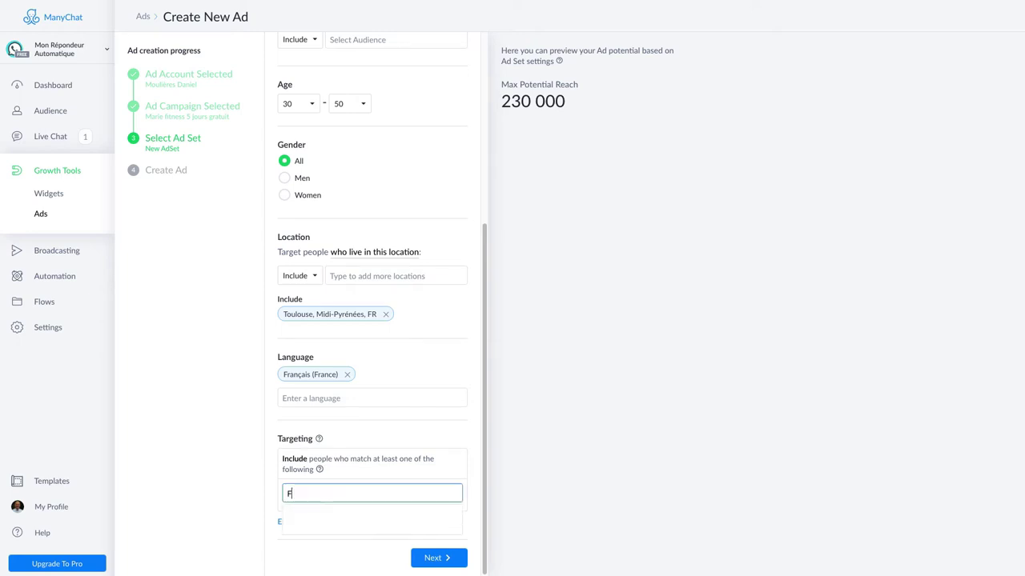
text(itness)
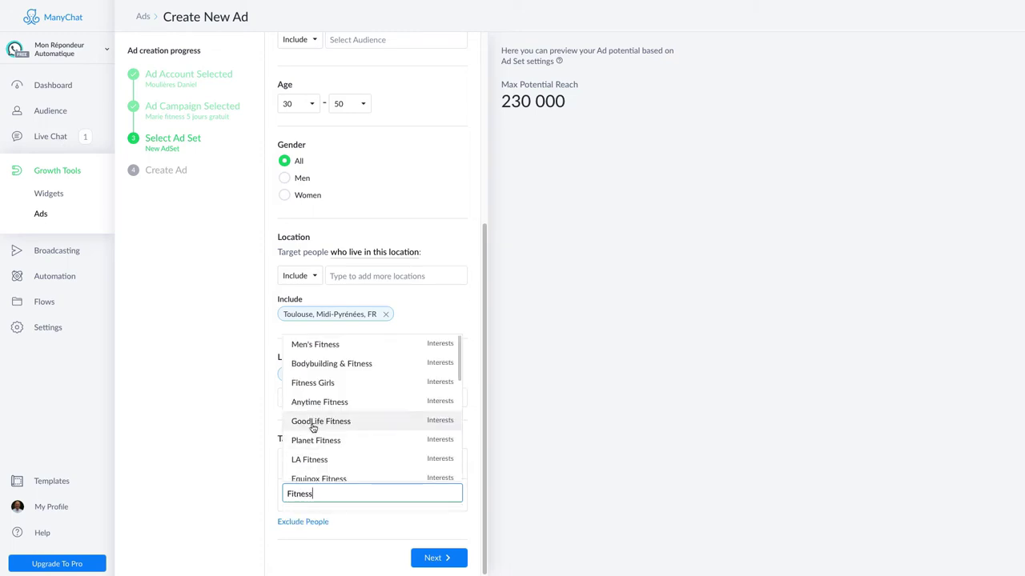
click(355, 365)
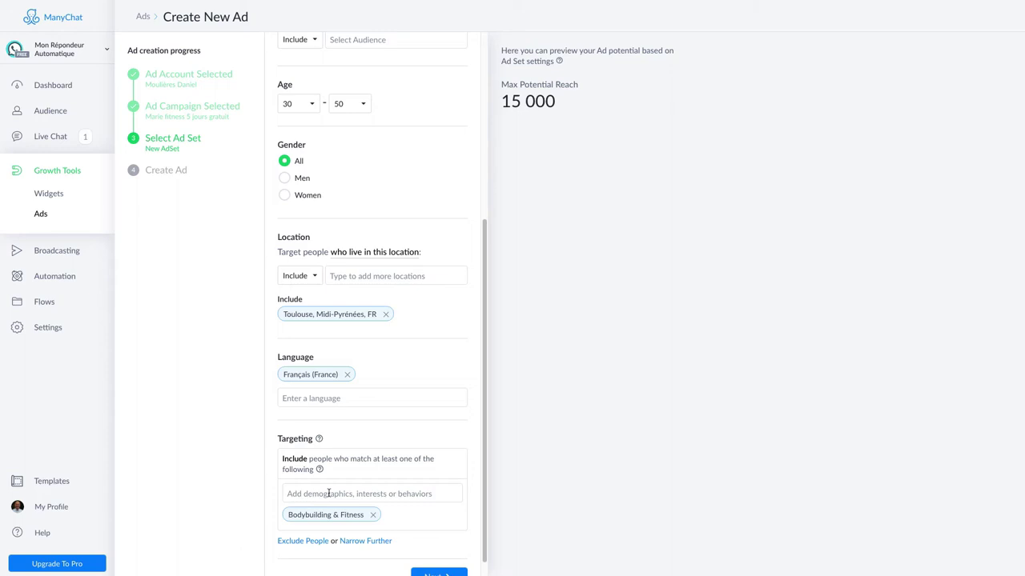
Add Fitness Girls as a second included interest in the ad set's targeting.
click(328, 493)
text(Fitness)
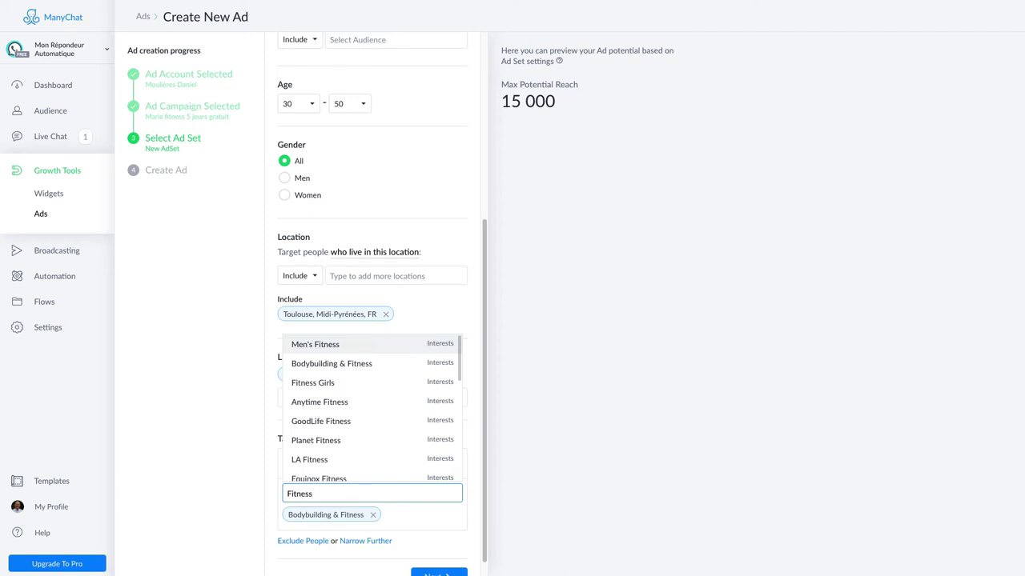
click(355, 383)
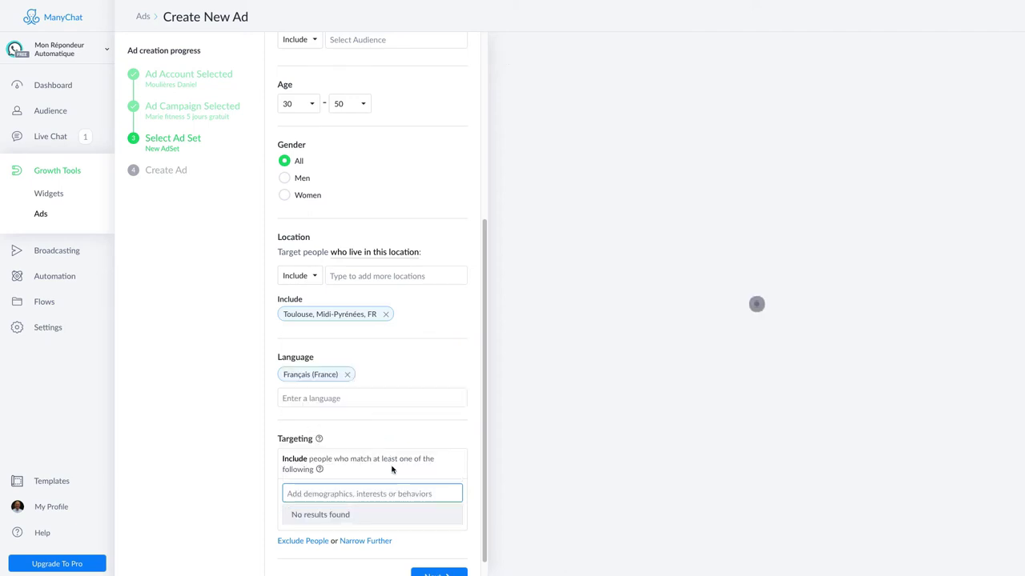
click(223, 510)
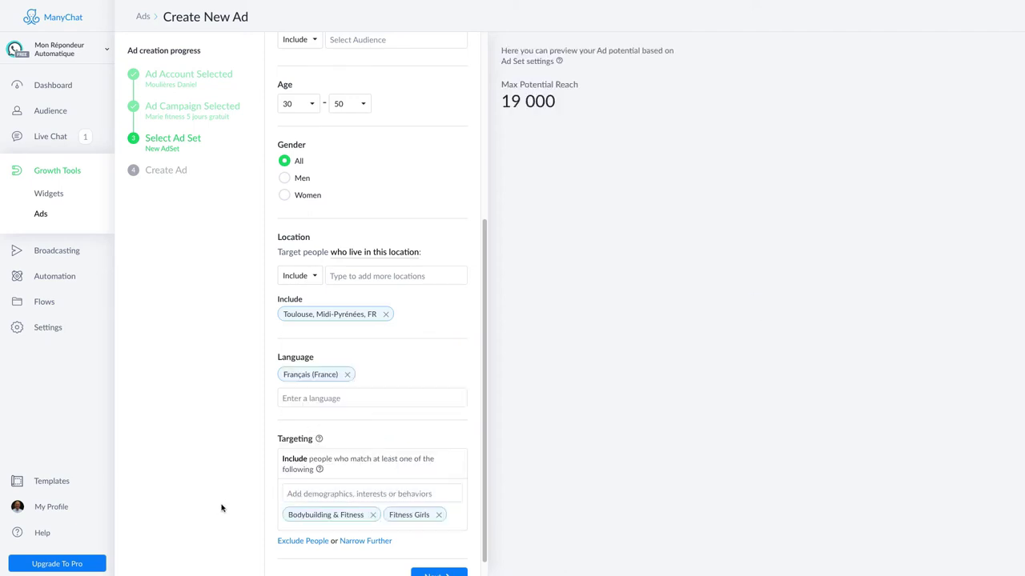
Narrow the targeting further with an additional "Must also match" condition left empty, and continue to the placements.
scroll(341, 472, down, 1)
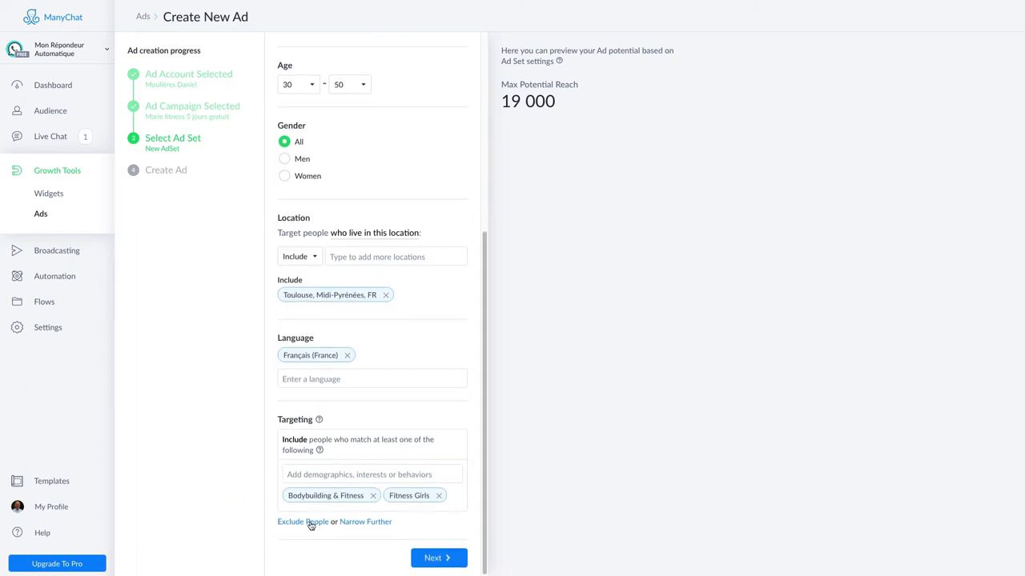
click(365, 524)
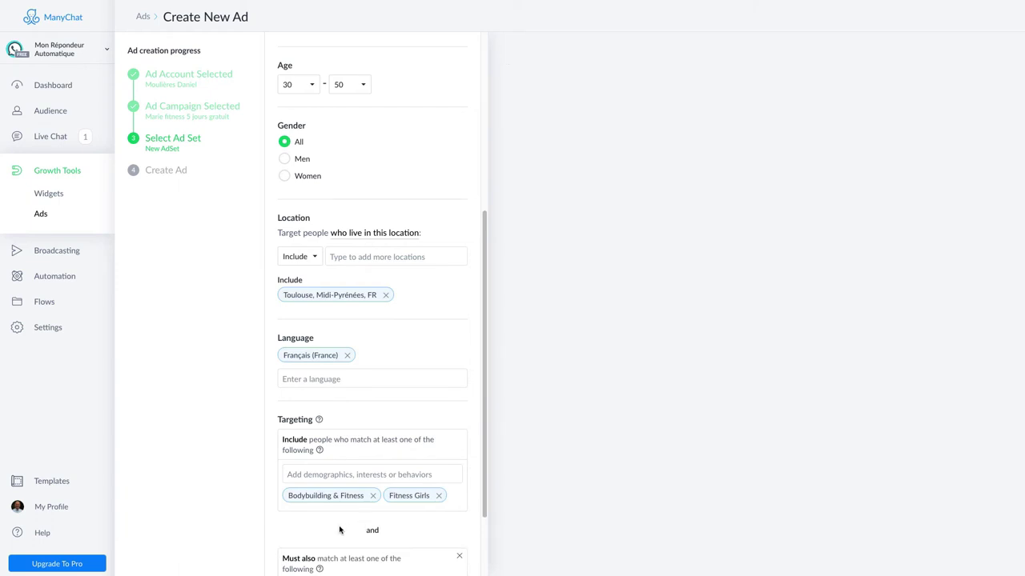
drag(365, 530, 390, 532)
scroll(390, 528, down, 3)
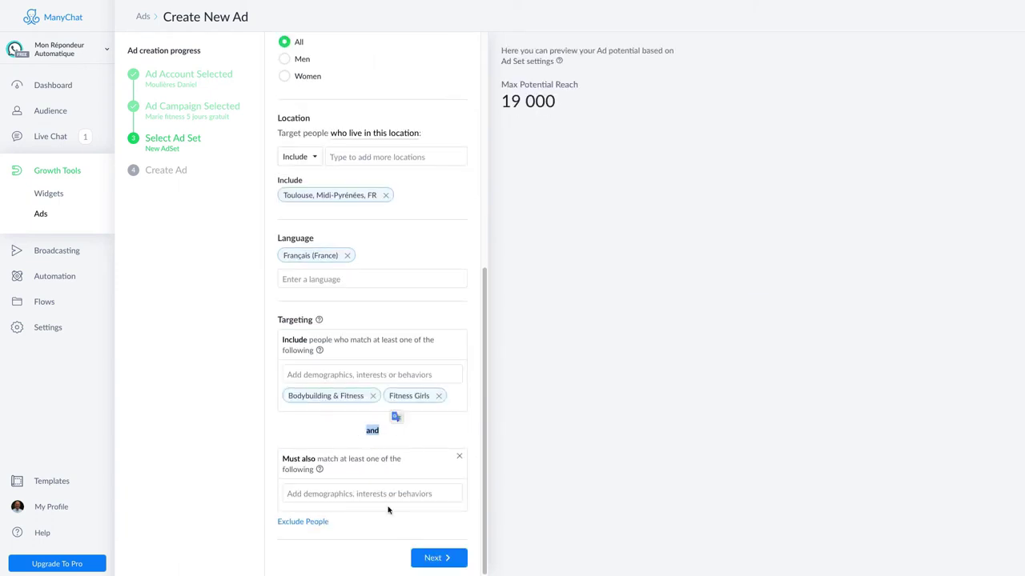
click(333, 494)
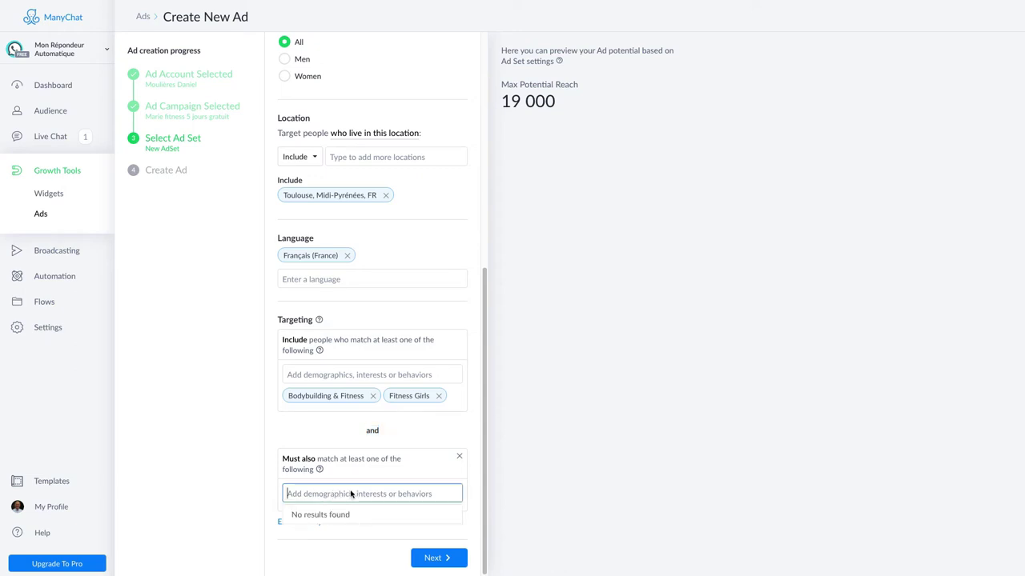
click(455, 476)
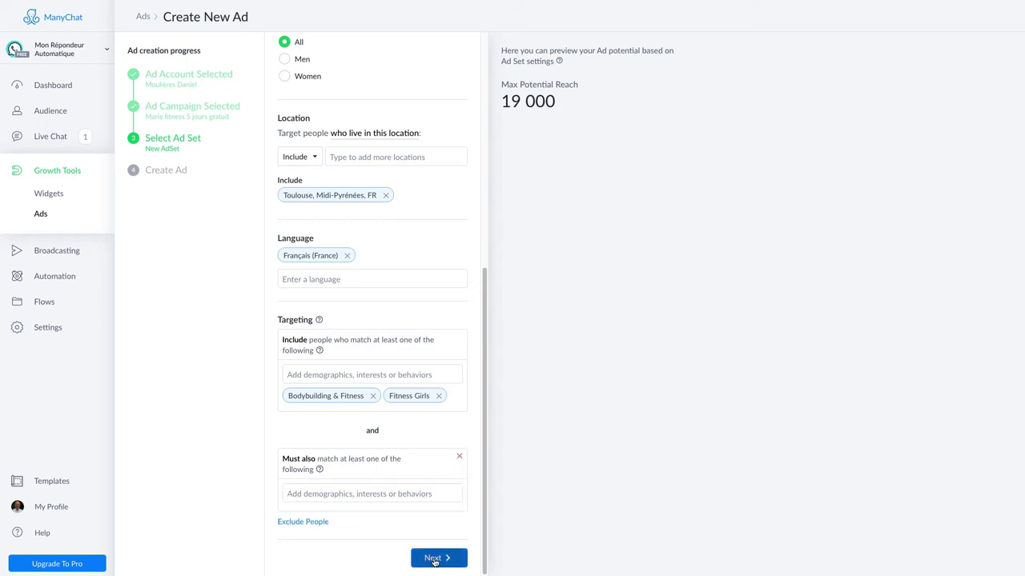
click(434, 559)
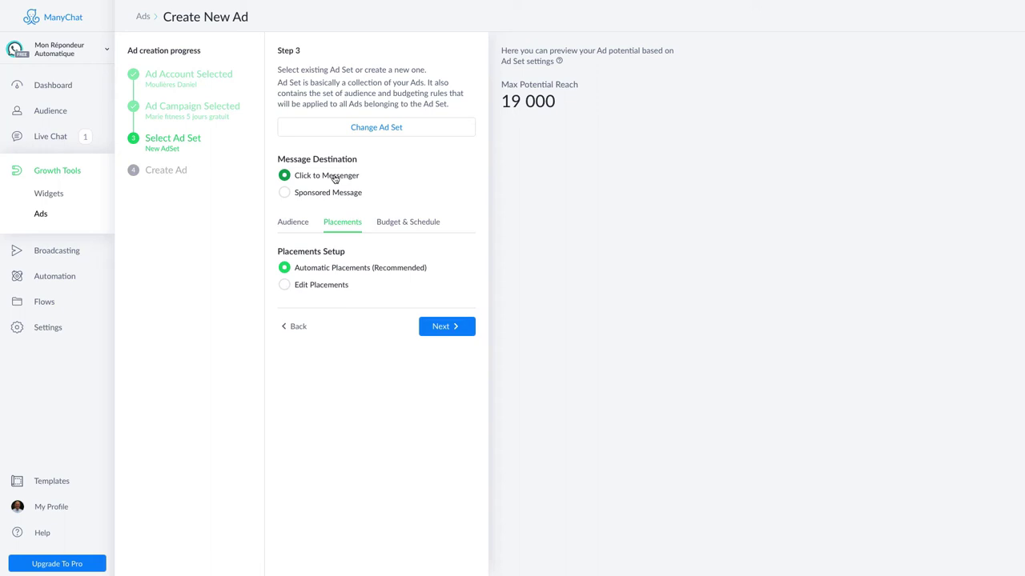
Choose Edit Placements and exclude Instagram, Messenger and Marketplace from the ad set's platforms, keeping Facebook feeds.
click(332, 287)
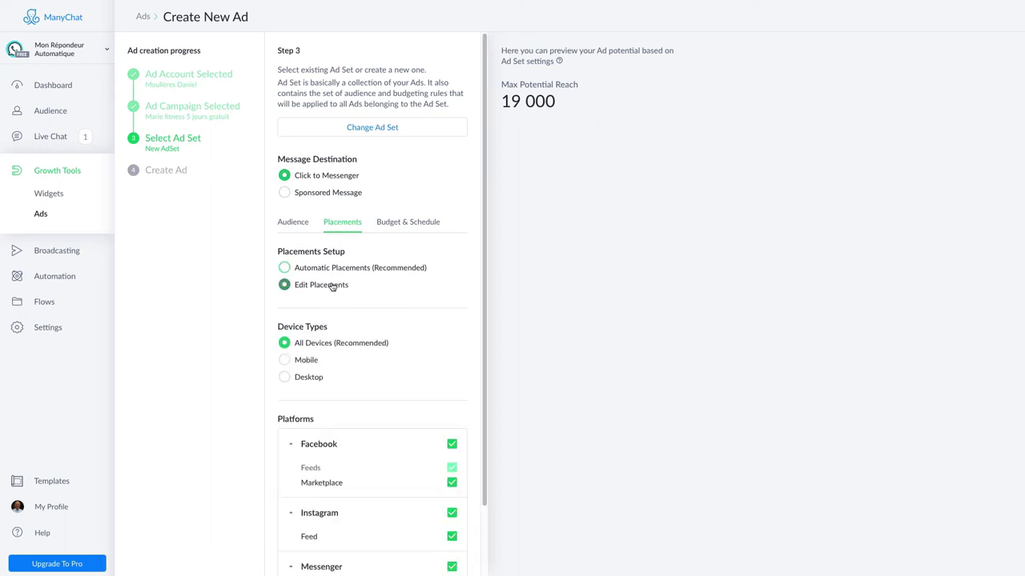
scroll(413, 324, down, 1)
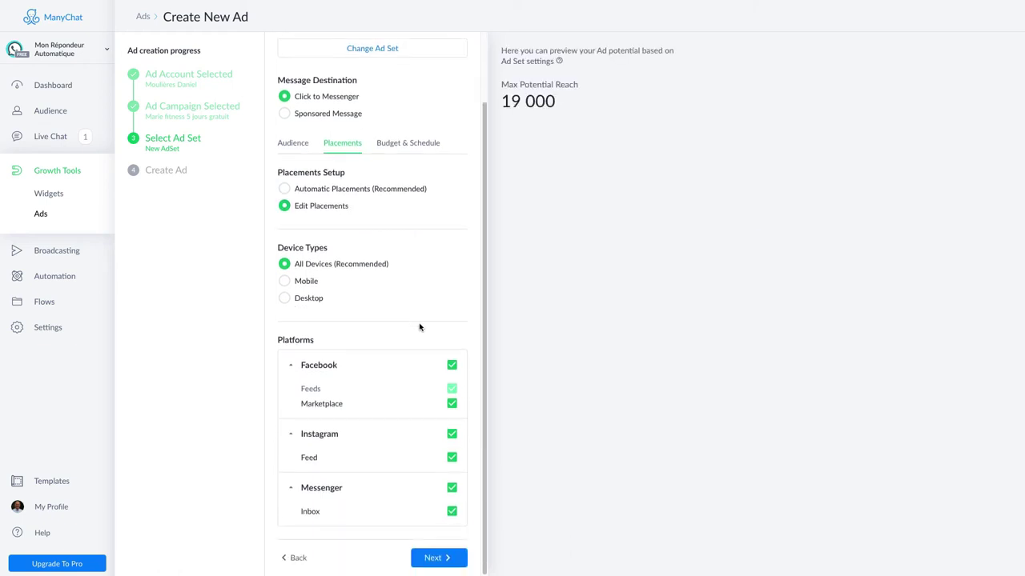
click(451, 434)
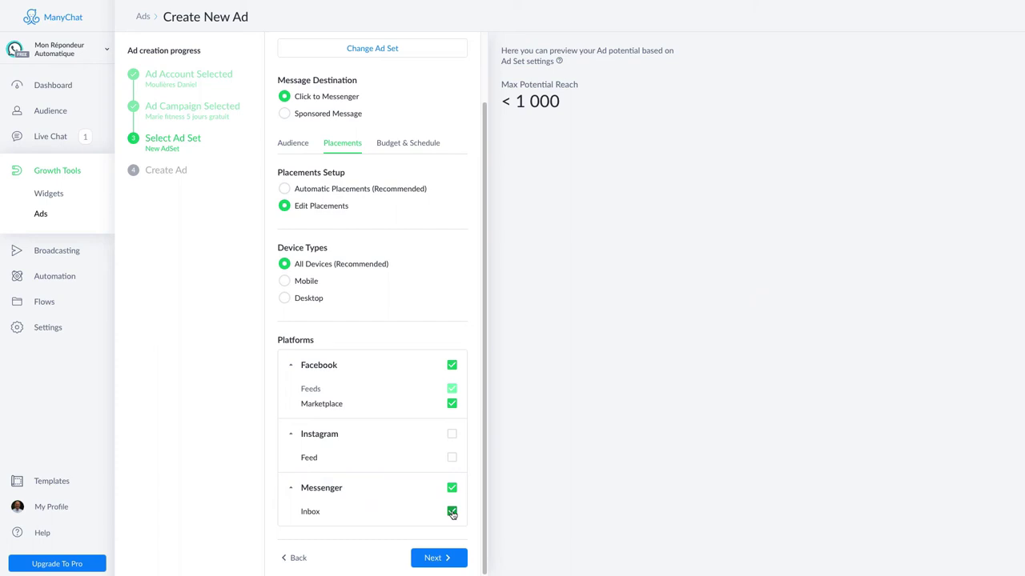
click(451, 511)
click(452, 488)
click(453, 405)
click(446, 558)
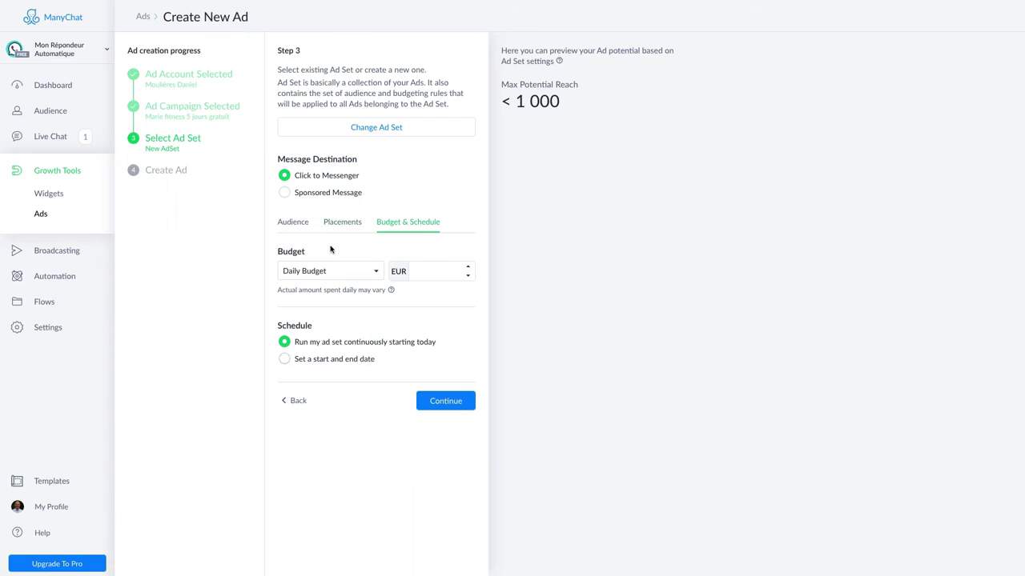
Set the ad set's daily budget to 20 EUR and continue to the ad creation step.
click(419, 269)
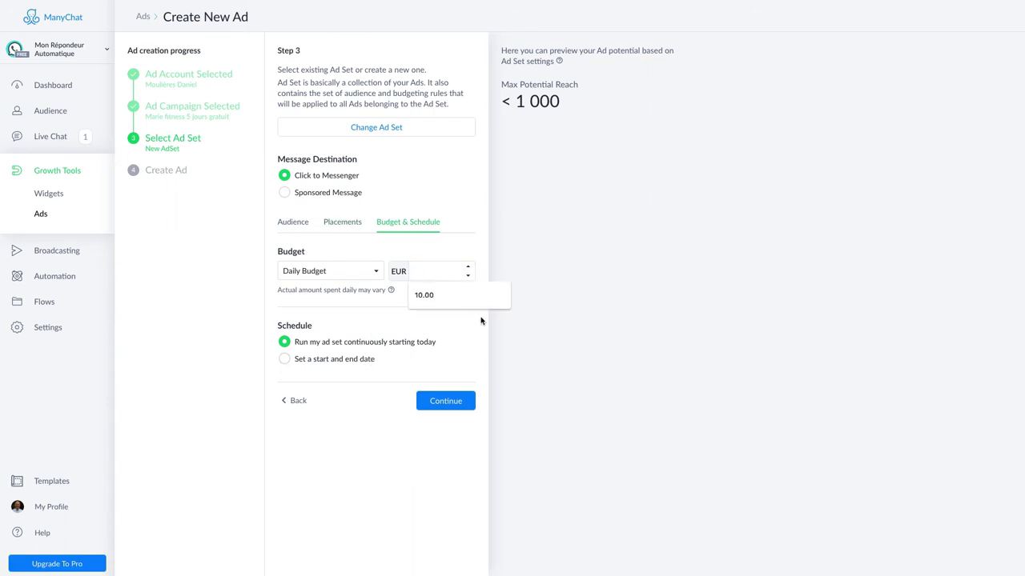
text(100)
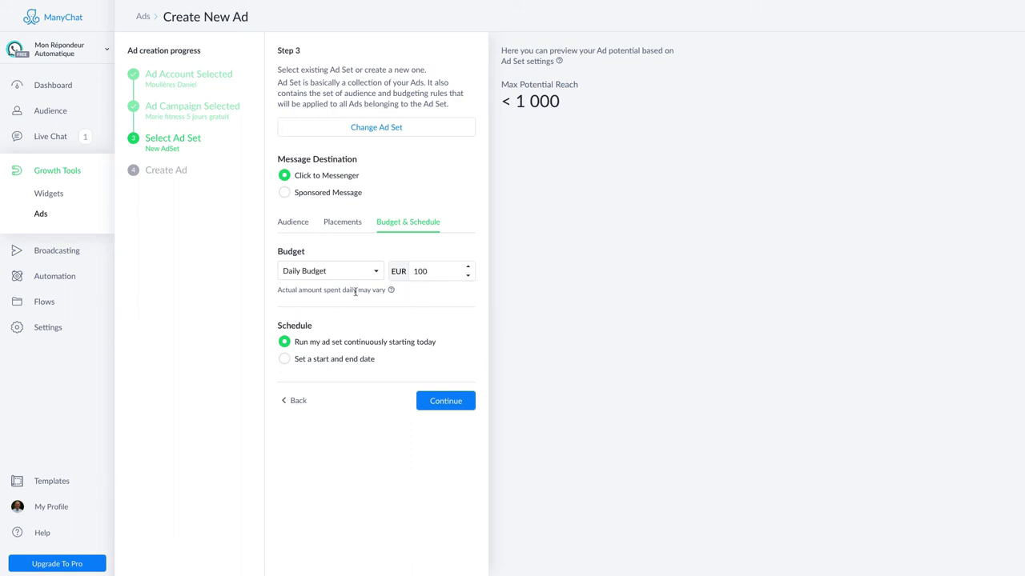
key(BackSpace)
key(BackSpace)
key(BackSpace)
text(20)
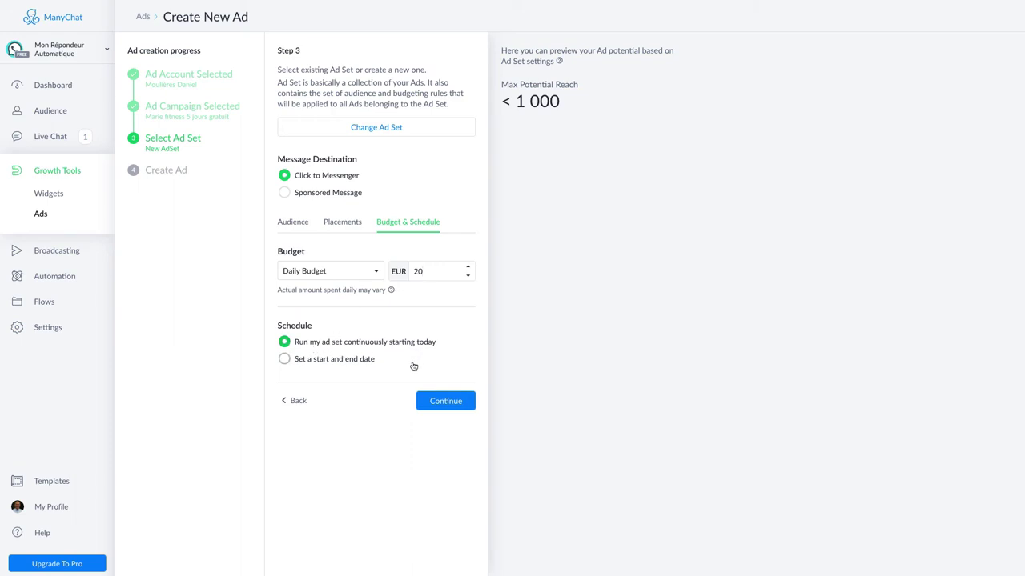
click(436, 400)
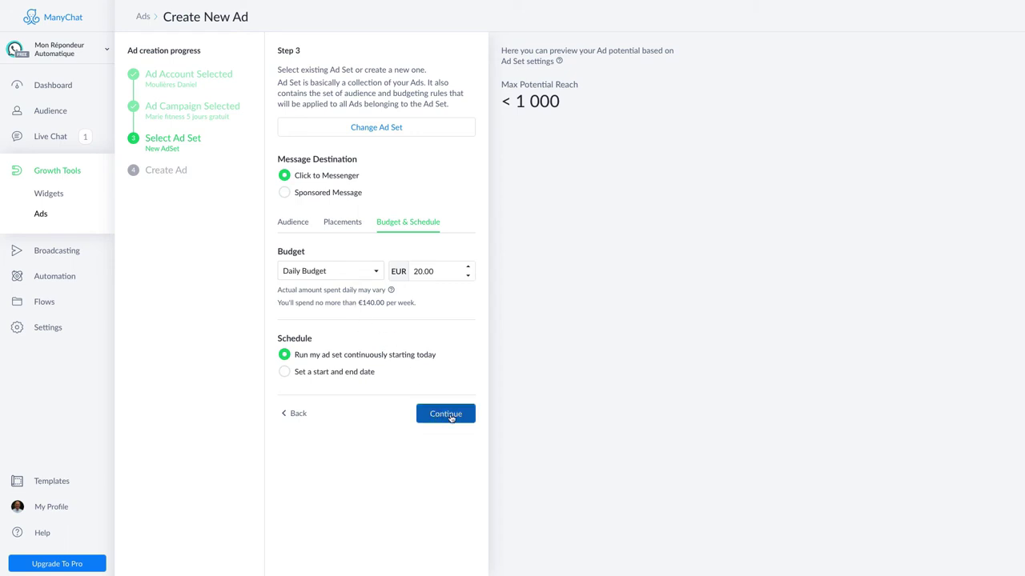
click(450, 417)
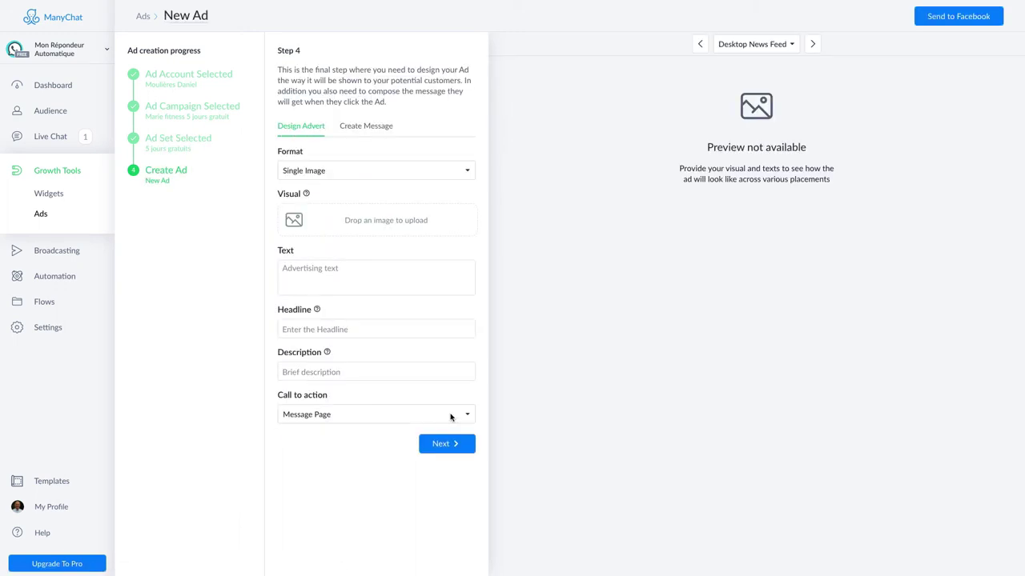
click(334, 171)
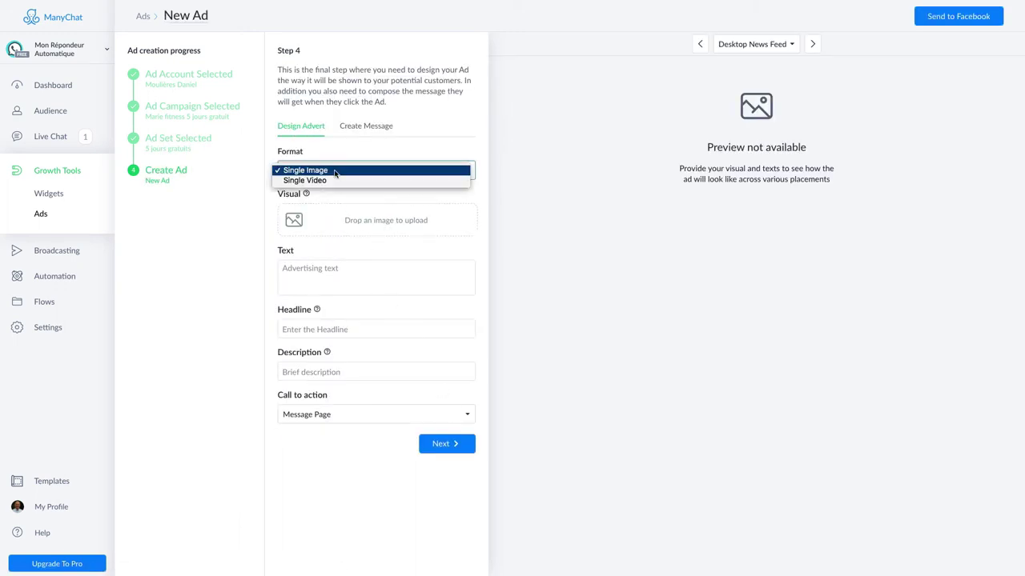
click(328, 181)
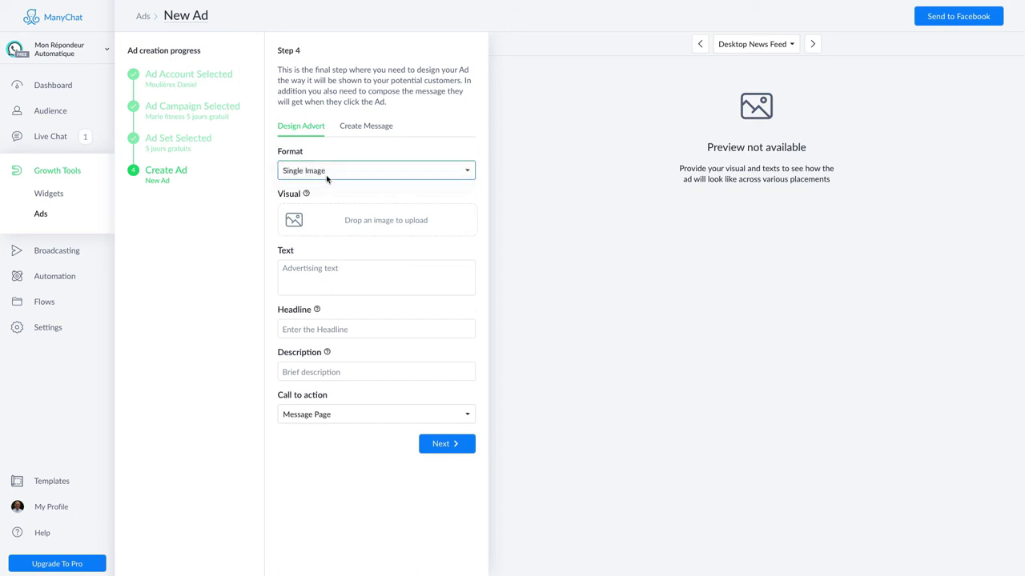
click(327, 171)
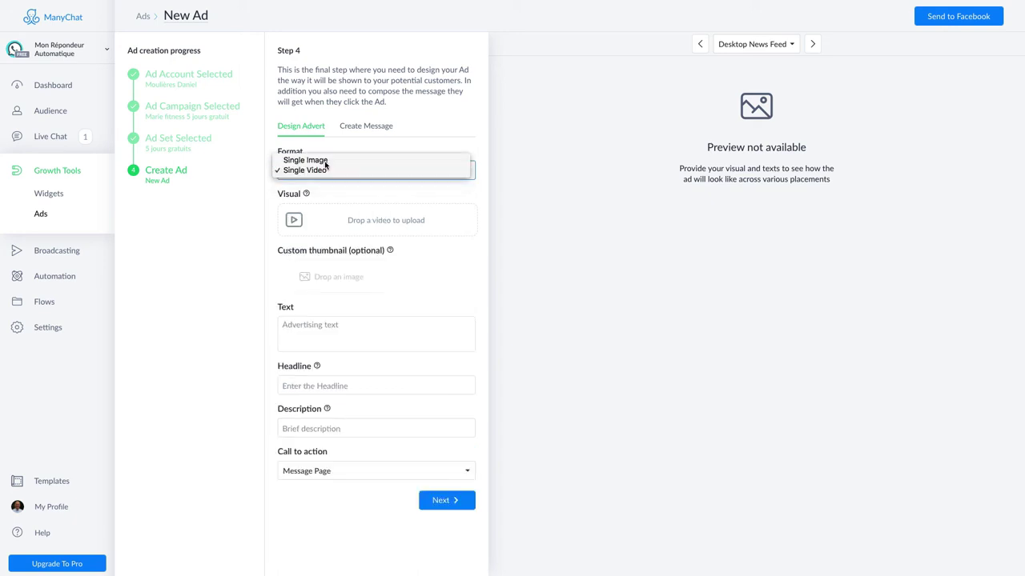
click(324, 160)
Upload fitness.jpg from the Téléchargements folder as the ad's visual.
click(361, 226)
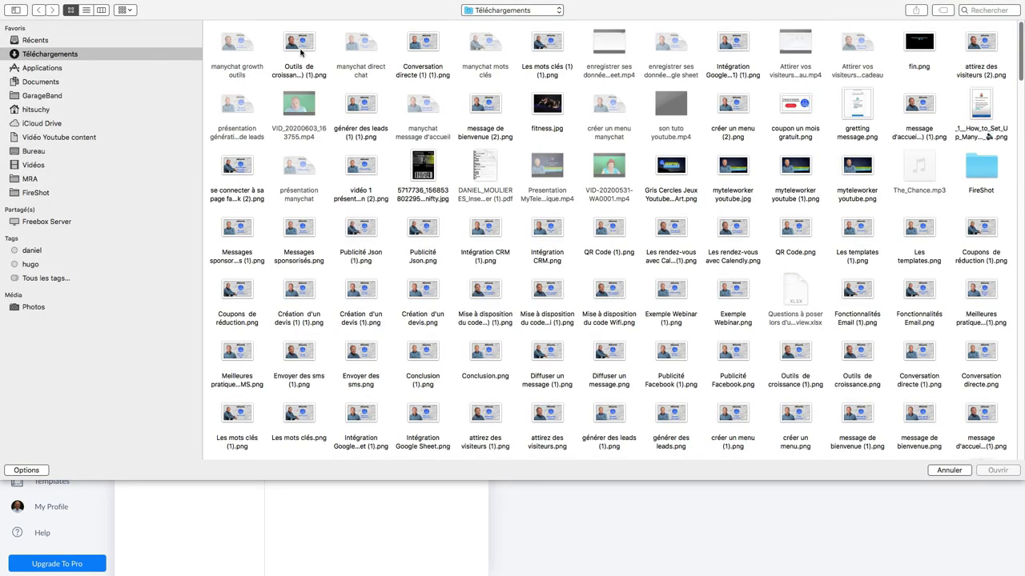
click(543, 106)
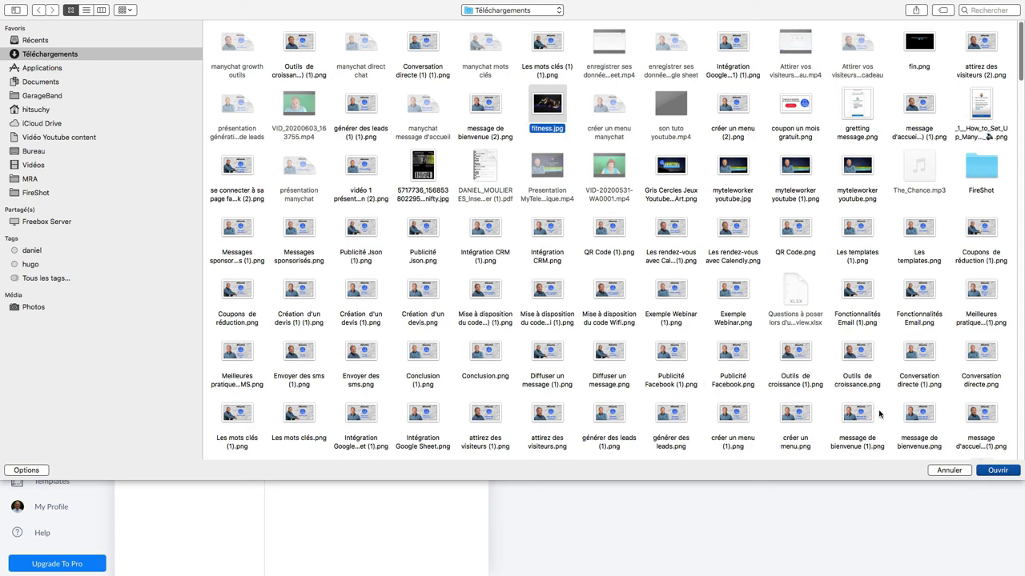
click(990, 473)
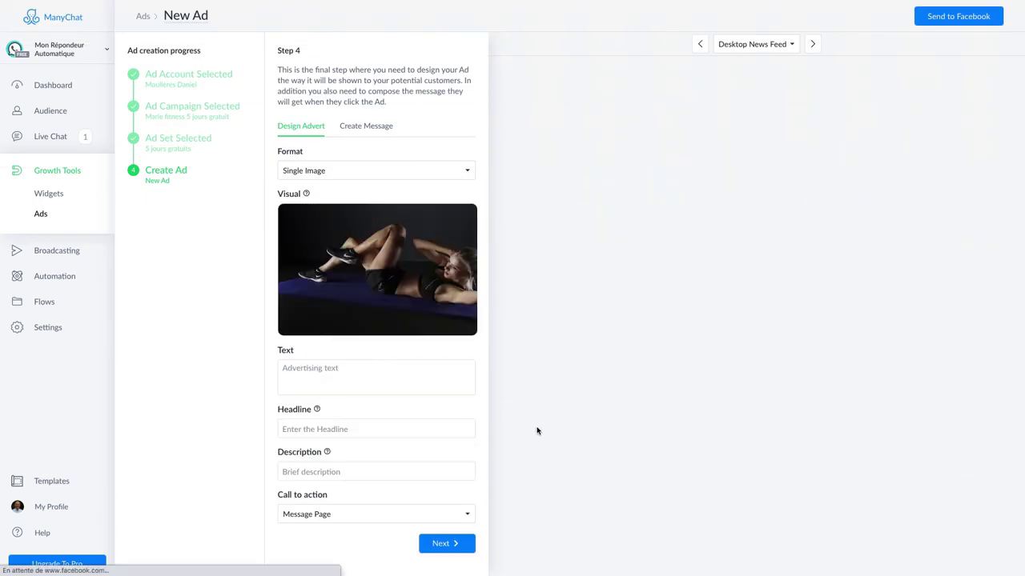
Enter "Coupon Gratuit de 5 jours dans notre centre Fitness" as the advertising text and "Marie Fitness" as the headline.
click(332, 368)
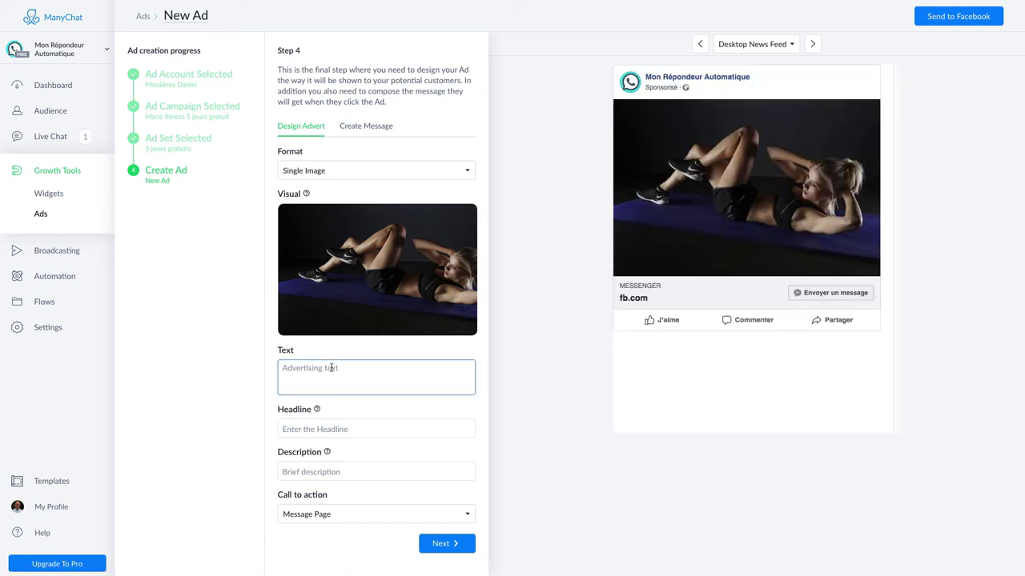
text(Coupon Gratuit de 5 jours dans notre centre Fitness)
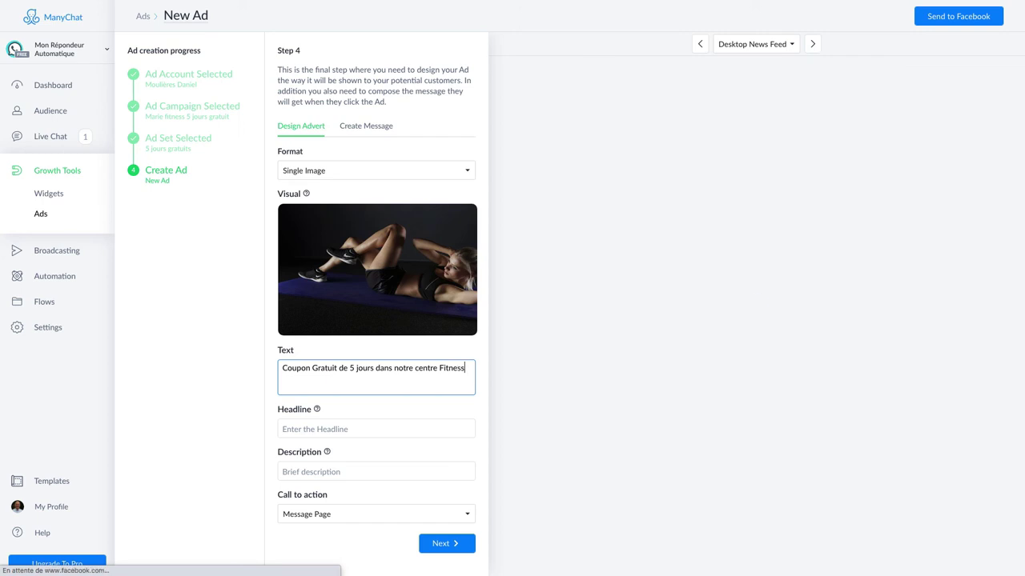
click(316, 430)
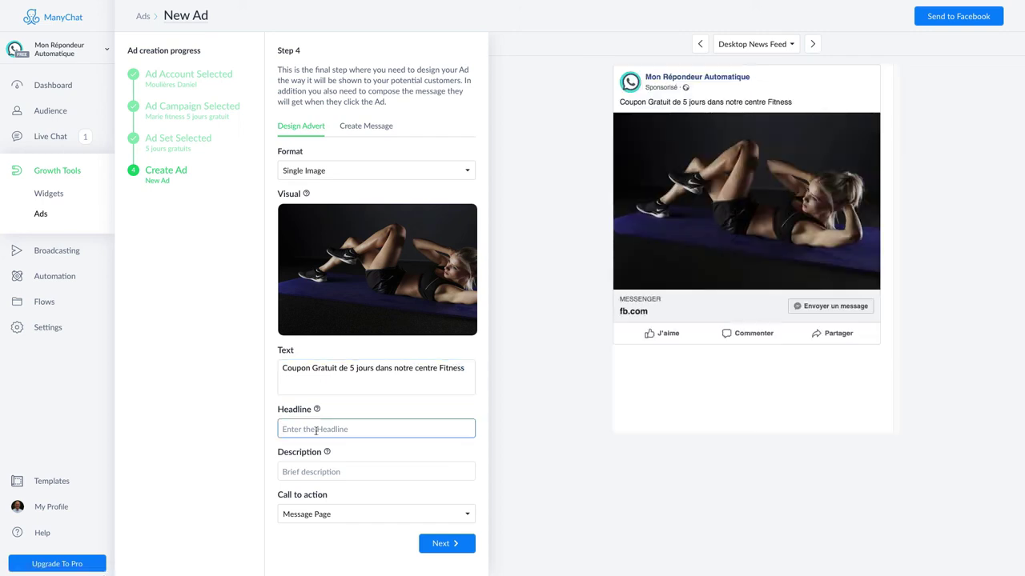
text(Marie Fitness)
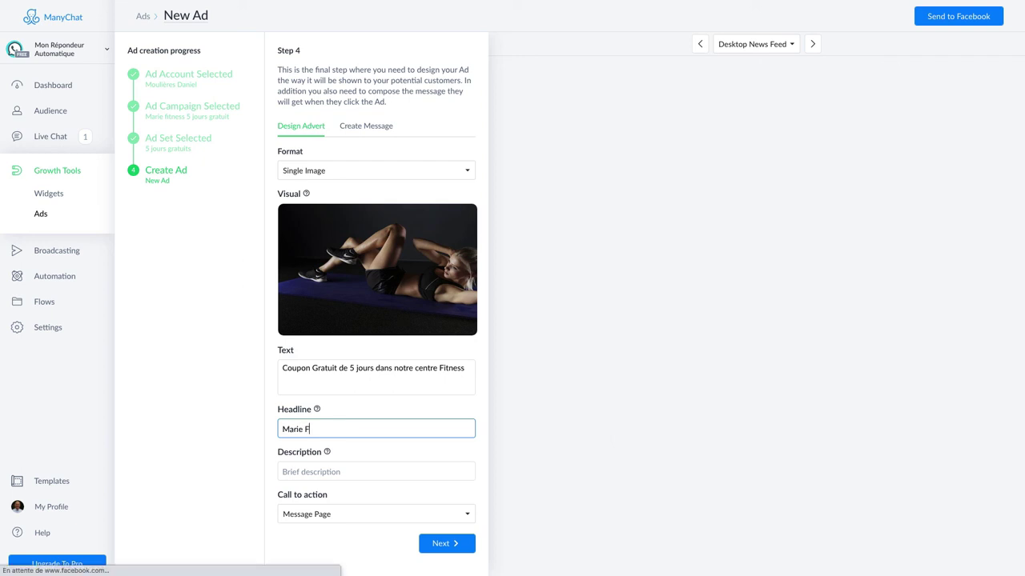
Enter the description "Obtenez un coupon en vous inscrivant sur ce chatbot" and set the call to action to Subscribe.
click(328, 472)
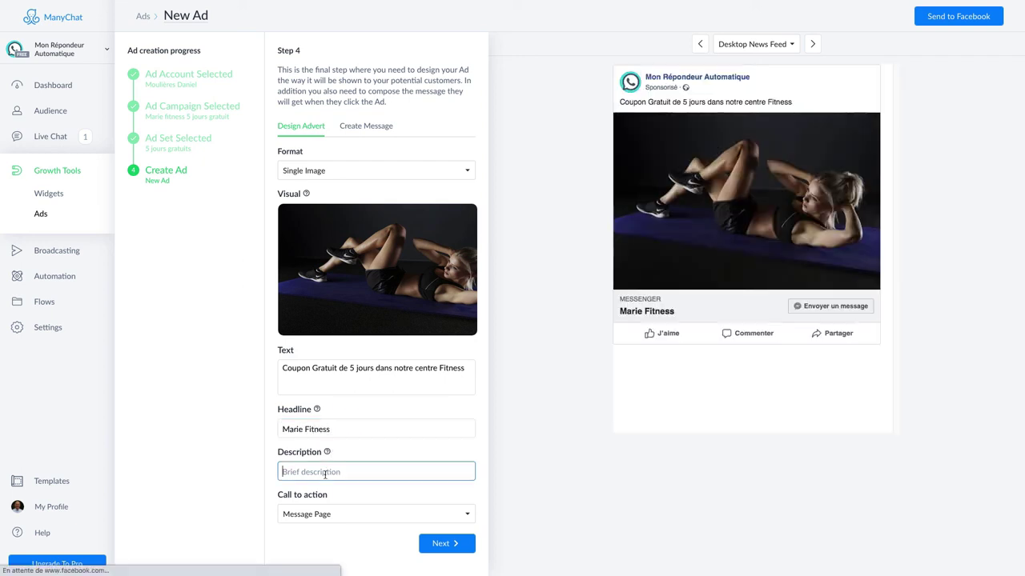
text(Obtenez u)
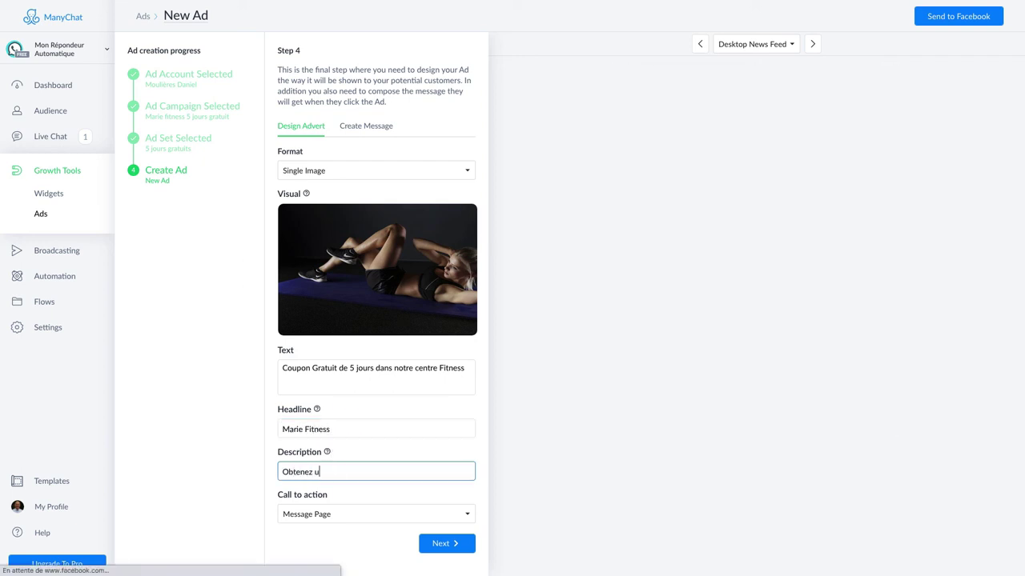
text(n coupon en vous inscrivant sur ce chatbot)
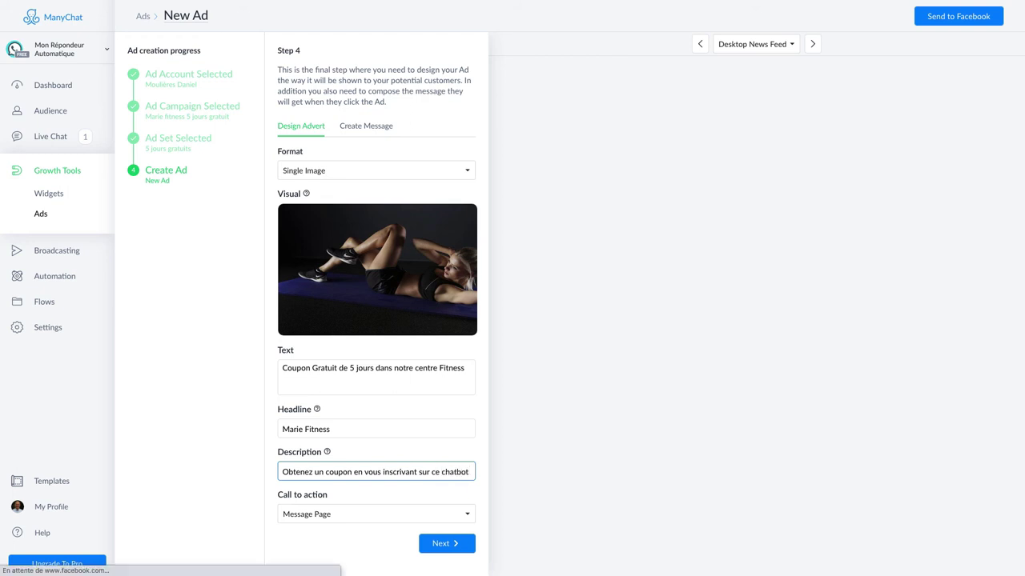
click(323, 513)
click(338, 546)
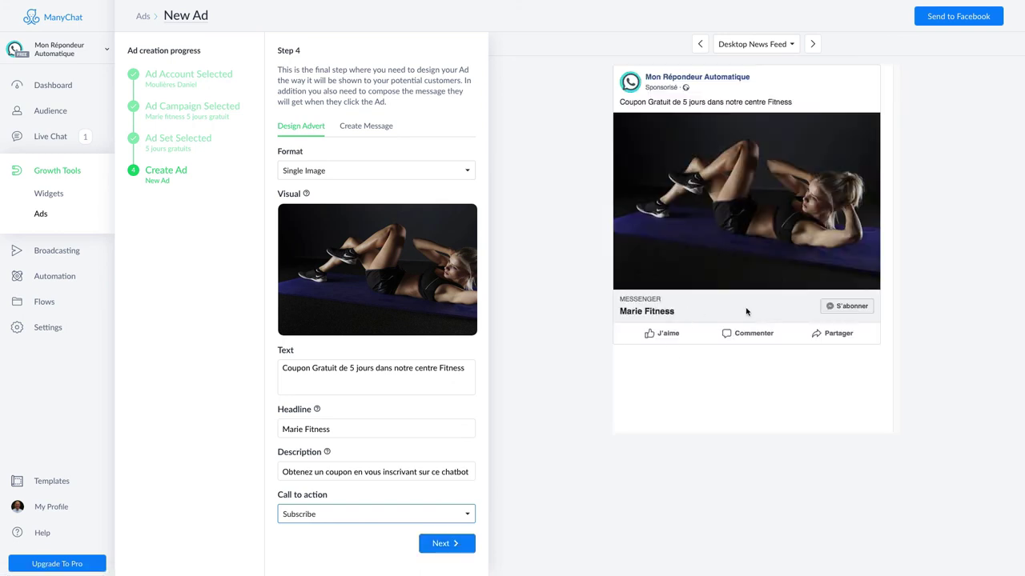
click(438, 544)
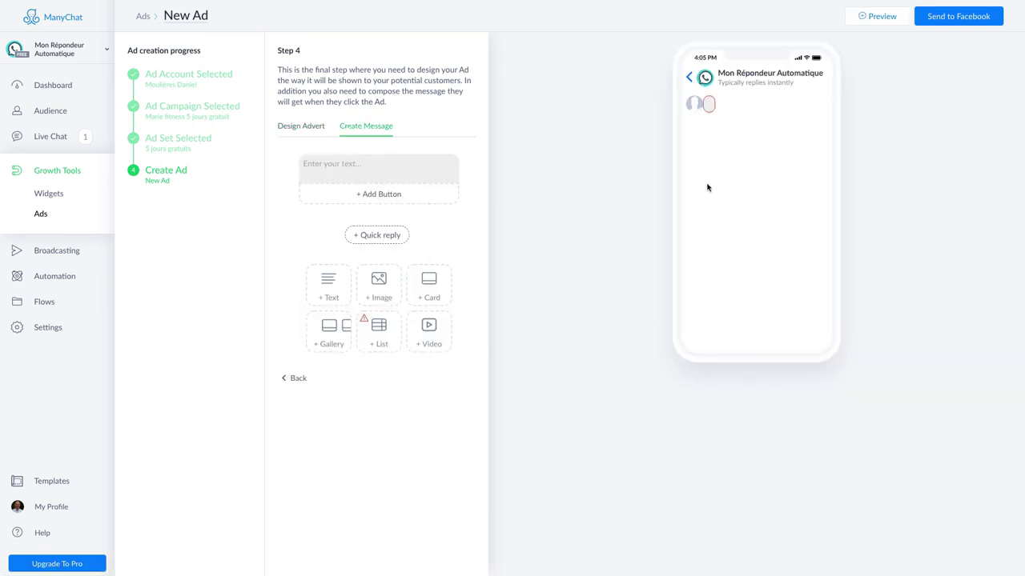
Write the ad's message "Bien joué !", "Voici votre coupon de 5 jours gratuits dans notre centre Fitness." and "Nous vous attendons." on separate lines.
click(365, 168)
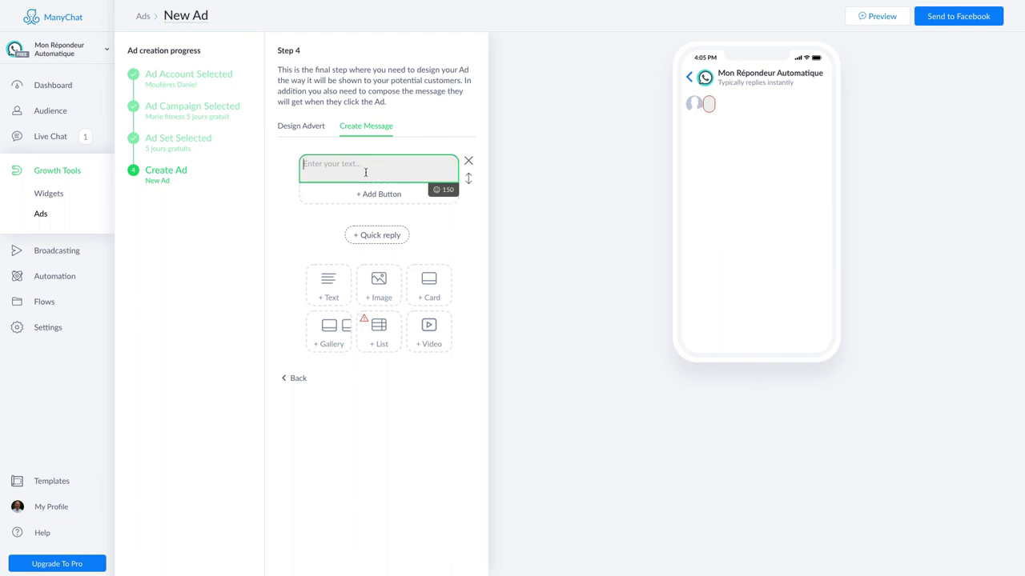
text(Bien joué)
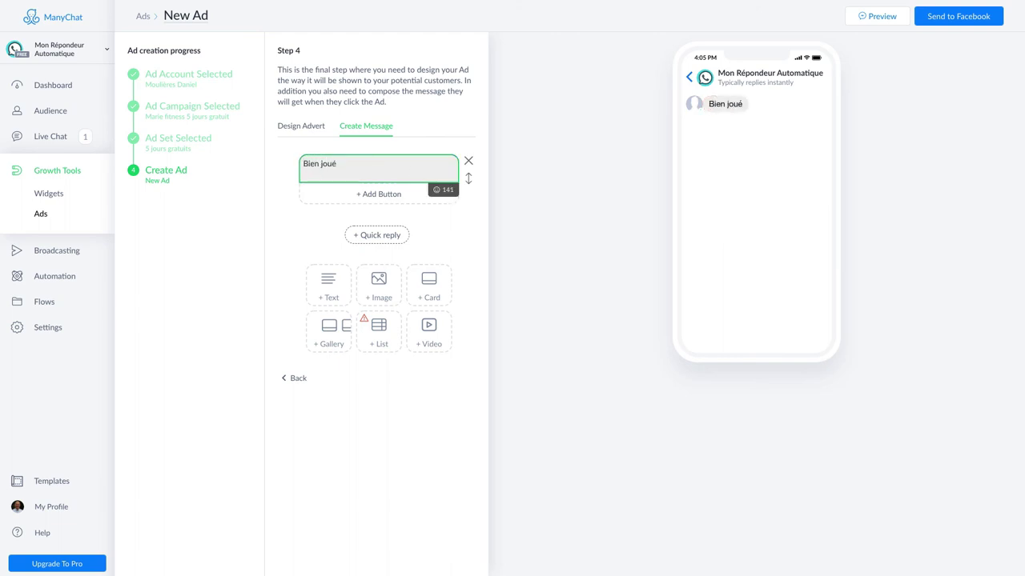
text(!)
key(Return)
text(Voici)
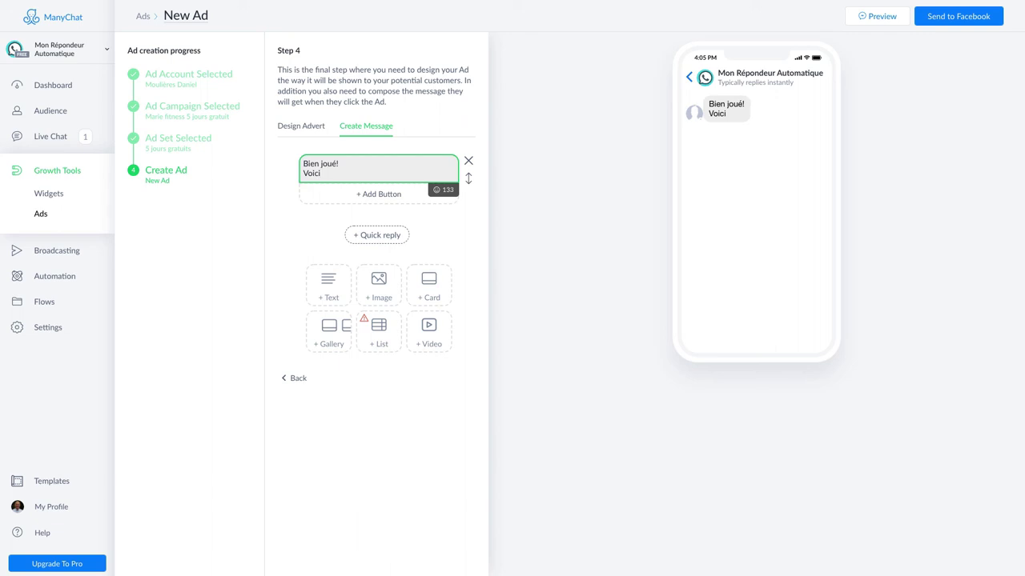
text( votre coupon )
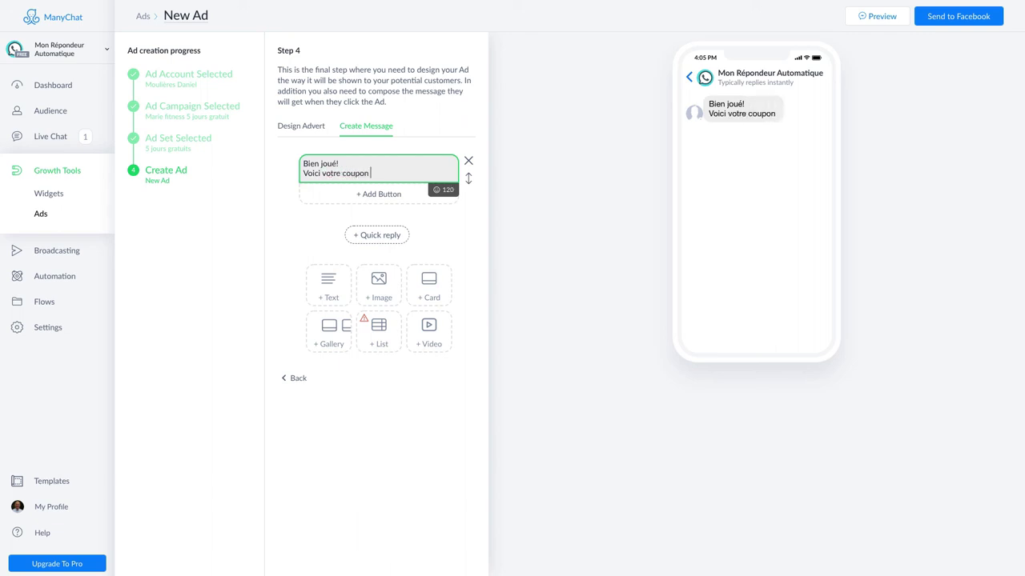
text(de 5 jours gratuits dans notre centre Fitness.)
key(Return)
text(Nous vous attendons.)
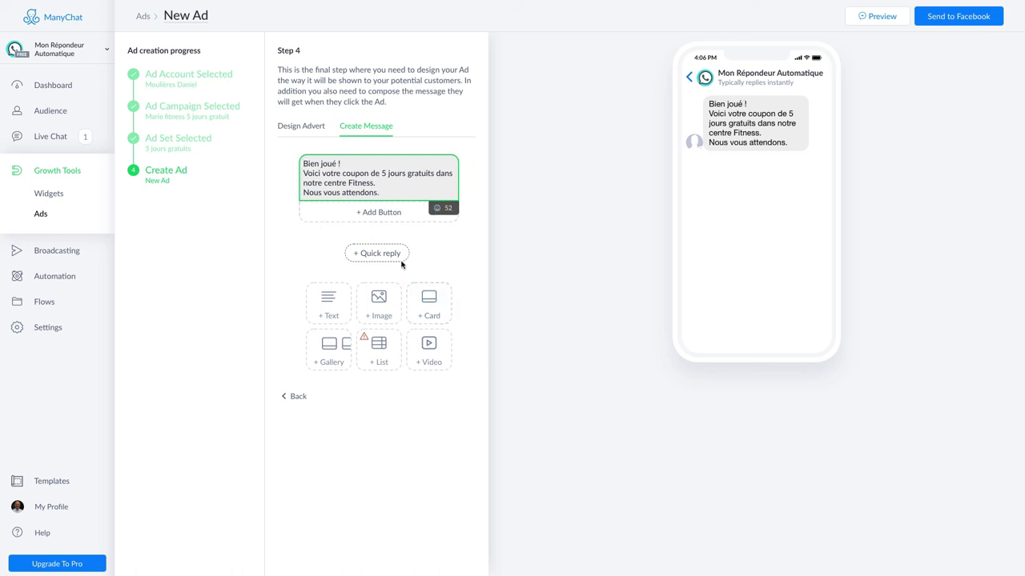
Add a button titled "Téléchargez" to the coupon message and set it to open a website.
click(389, 213)
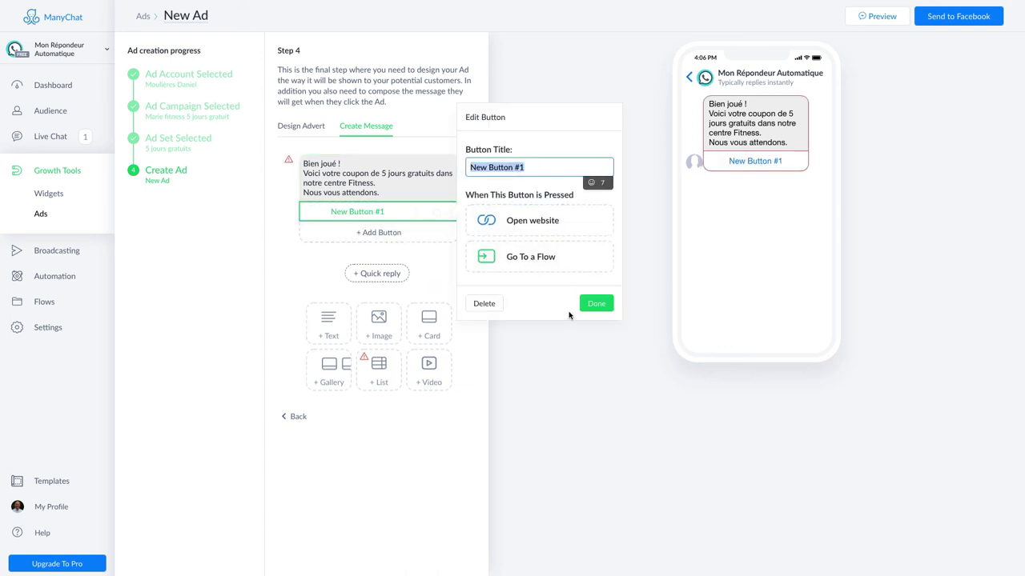
text(Téléchargez)
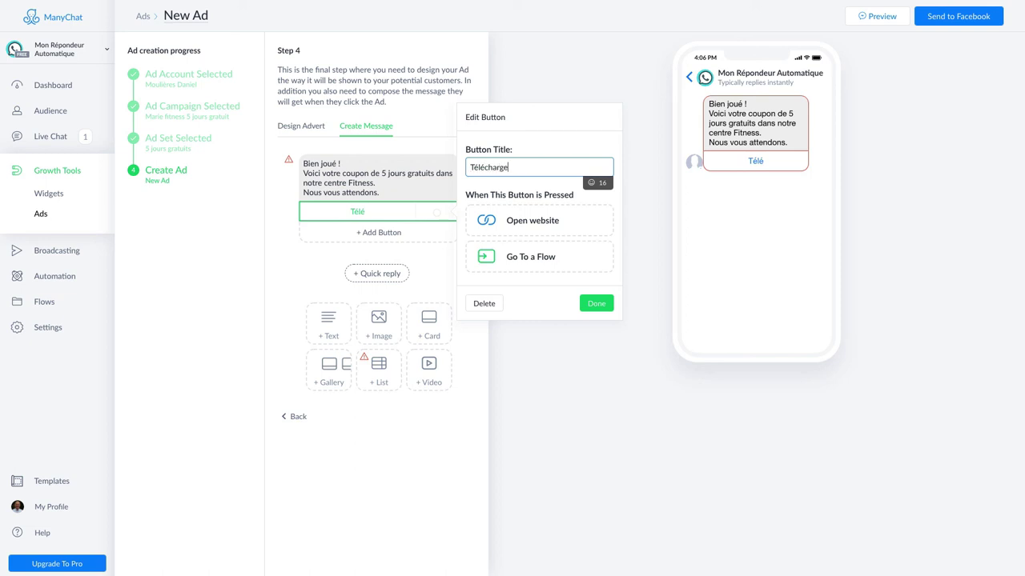
click(539, 225)
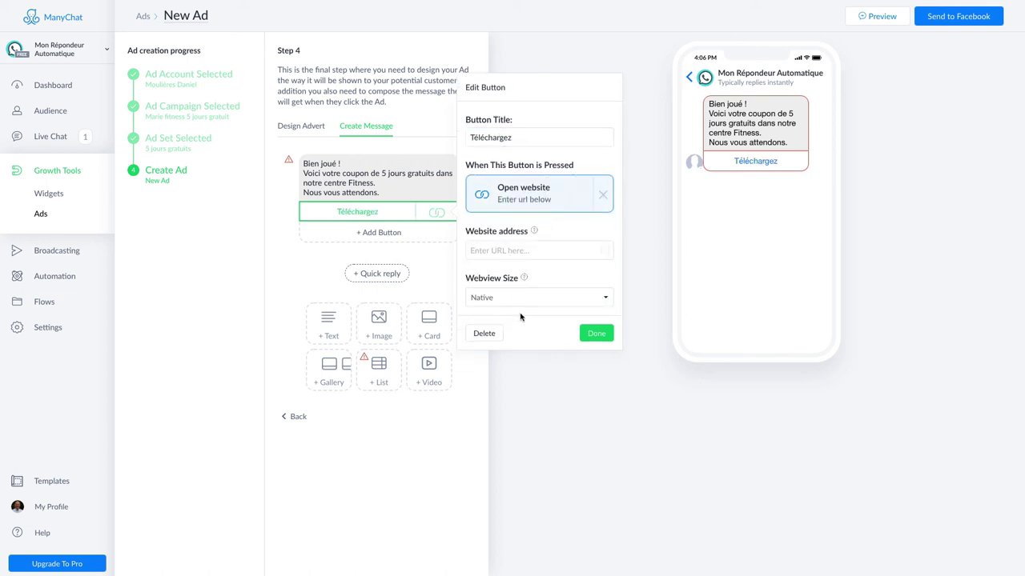
Try to replace the button's website action with the "Marketing Attirer" flow, searching the flows for "Marketing".
click(603, 195)
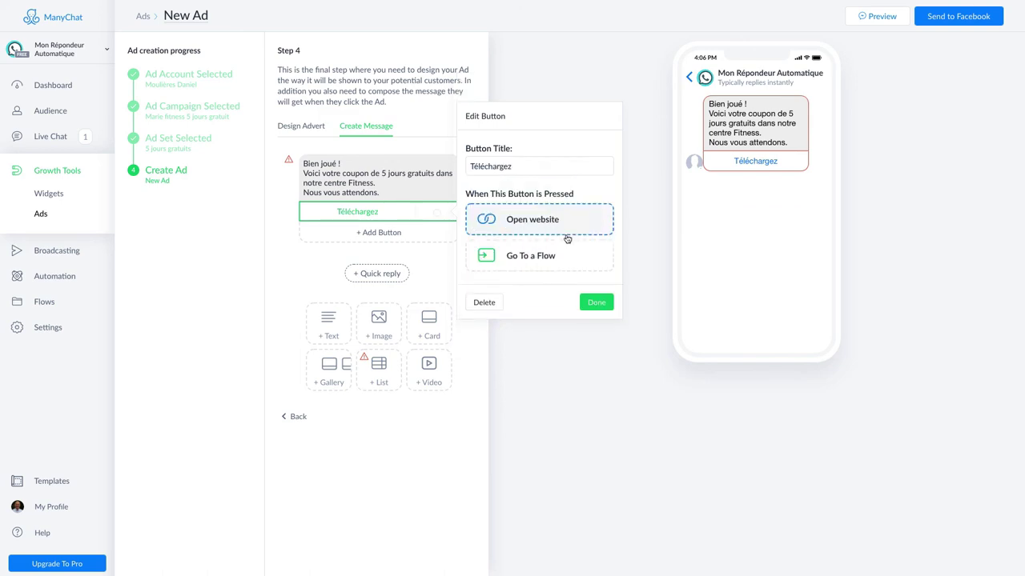
click(525, 259)
click(531, 245)
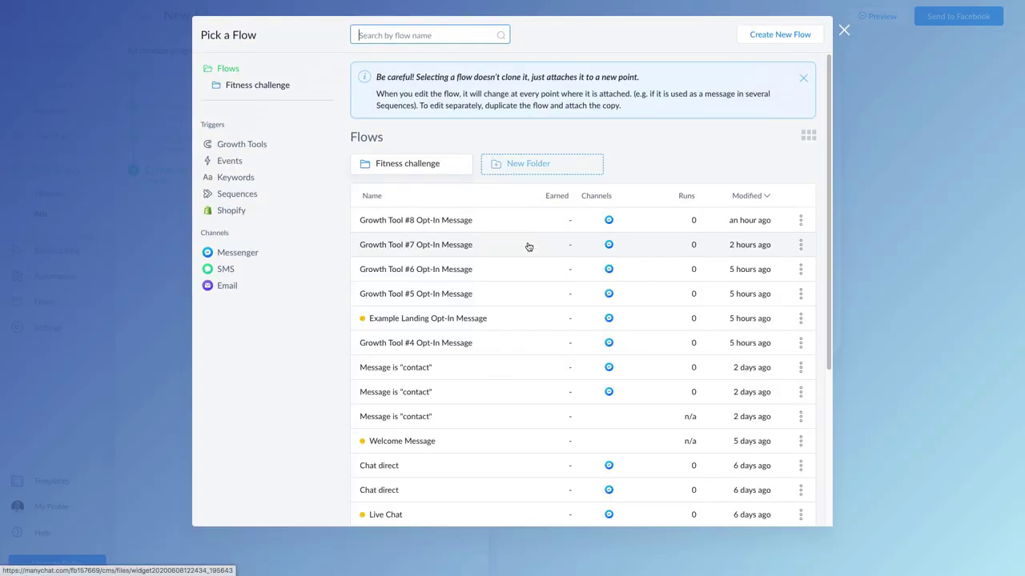
text(Marketing)
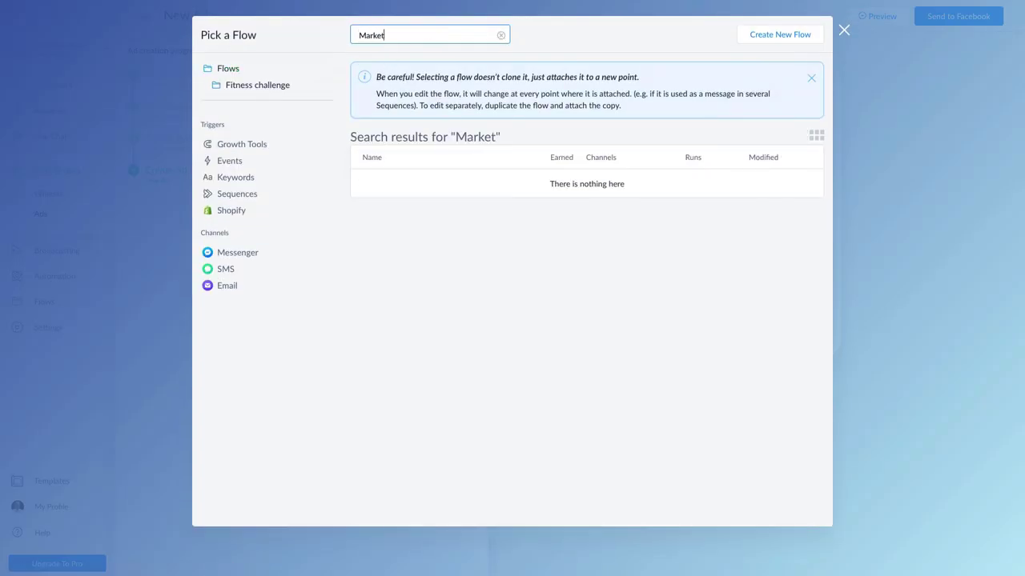
click(425, 182)
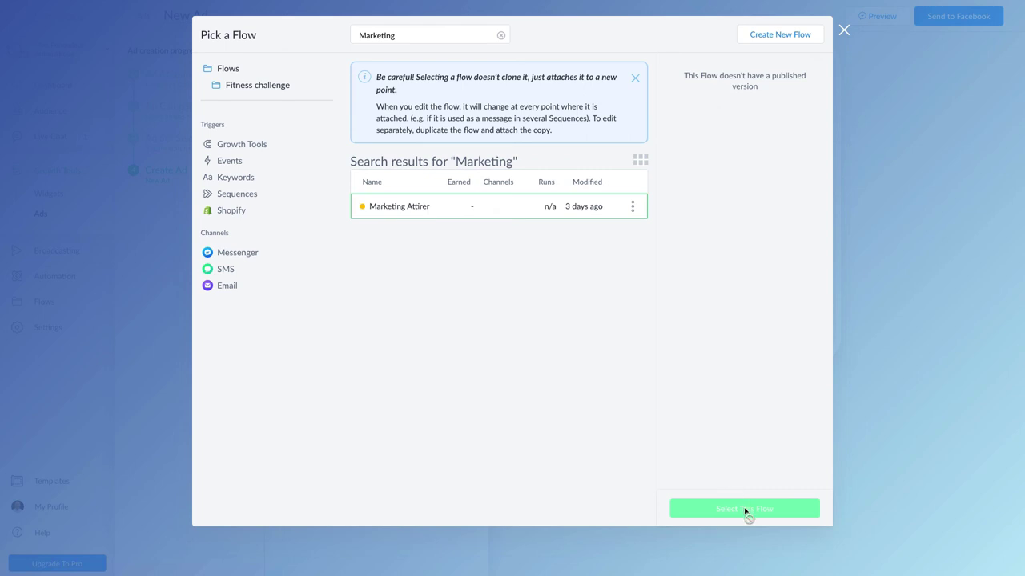
click(843, 30)
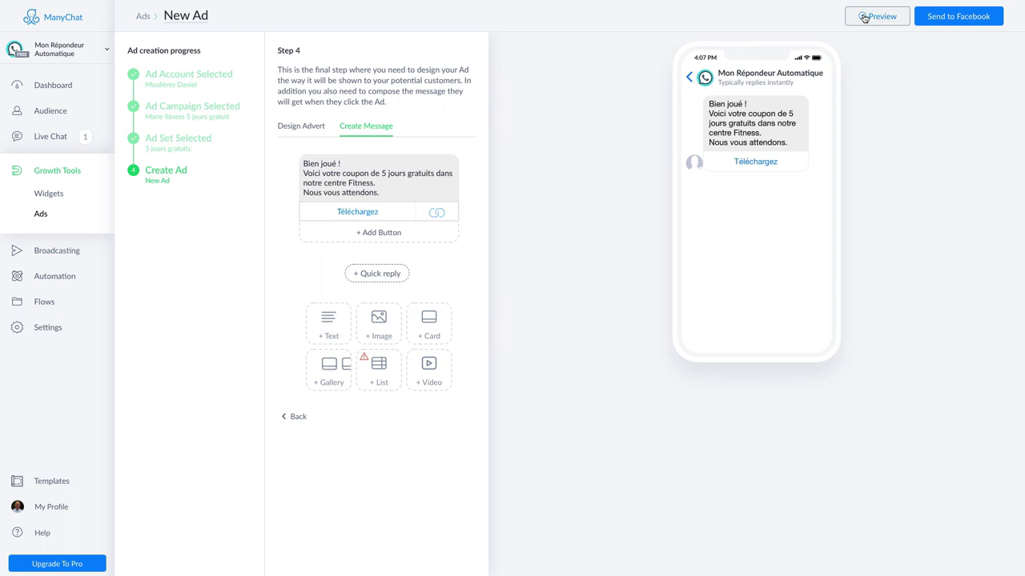
Submit the finished ad with its coupon message to Facebook.
click(938, 17)
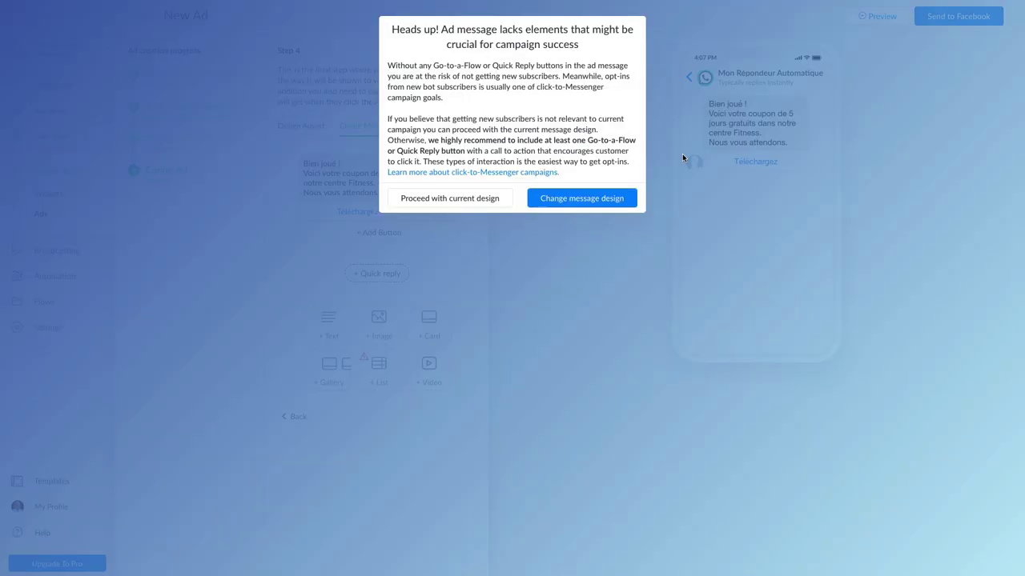